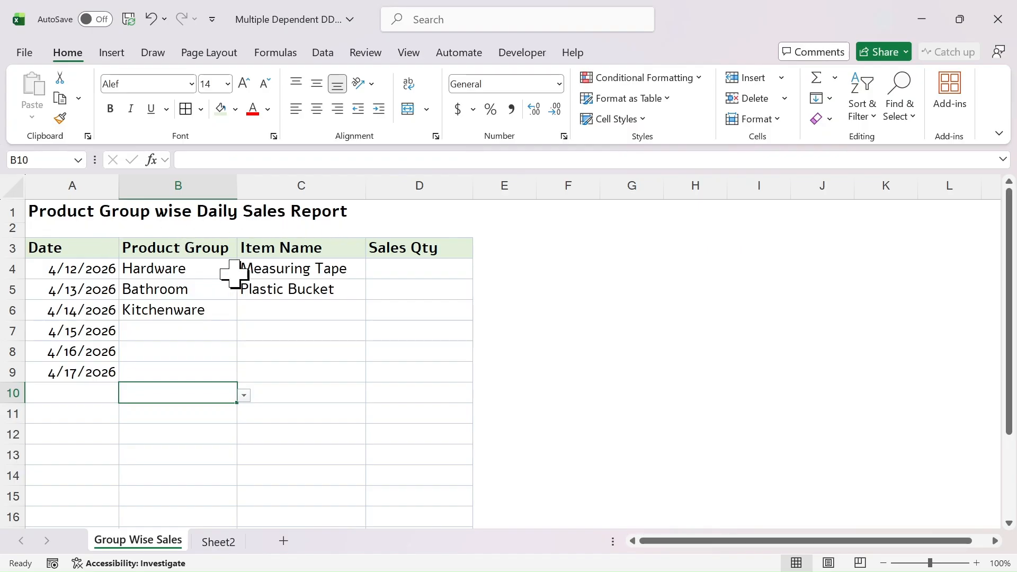
Fill in the 4/15/2026 row with the Bathroom product group and the Mug item
{"action": "left_click", "coordinate": [174, 333]}
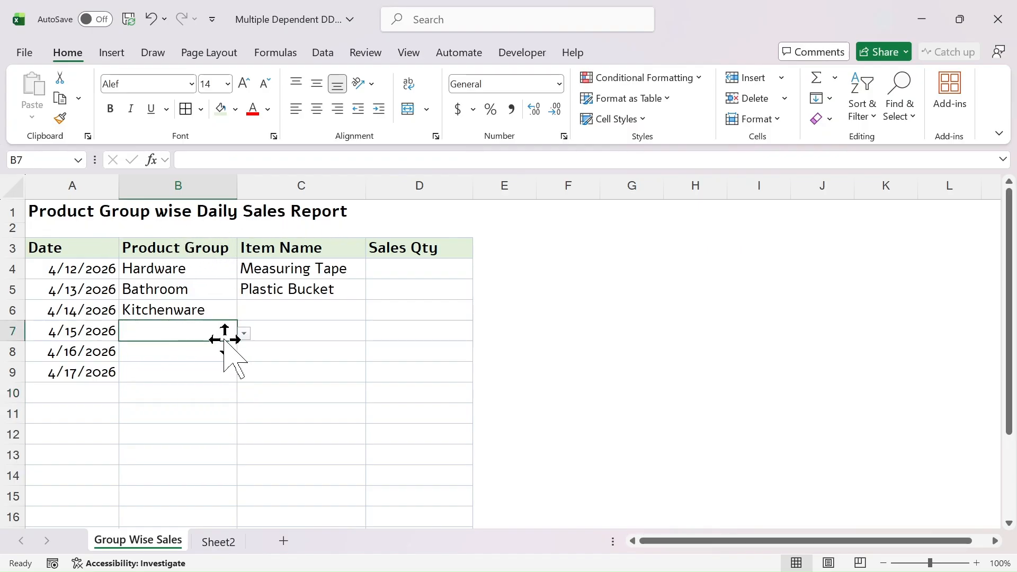
{"action": "left_click", "coordinate": [244, 334]}
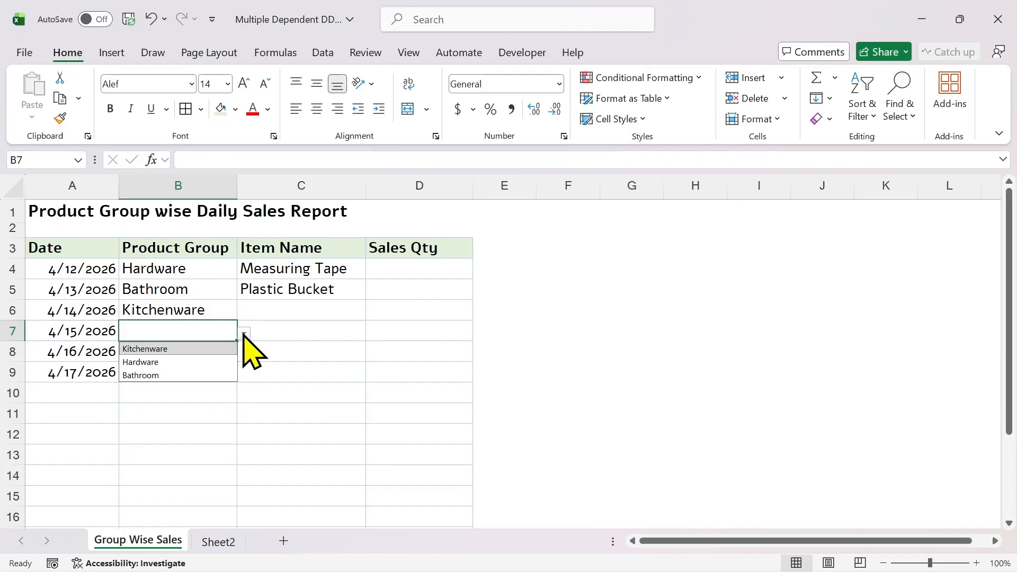
{"action": "left_click", "coordinate": [140, 375]}
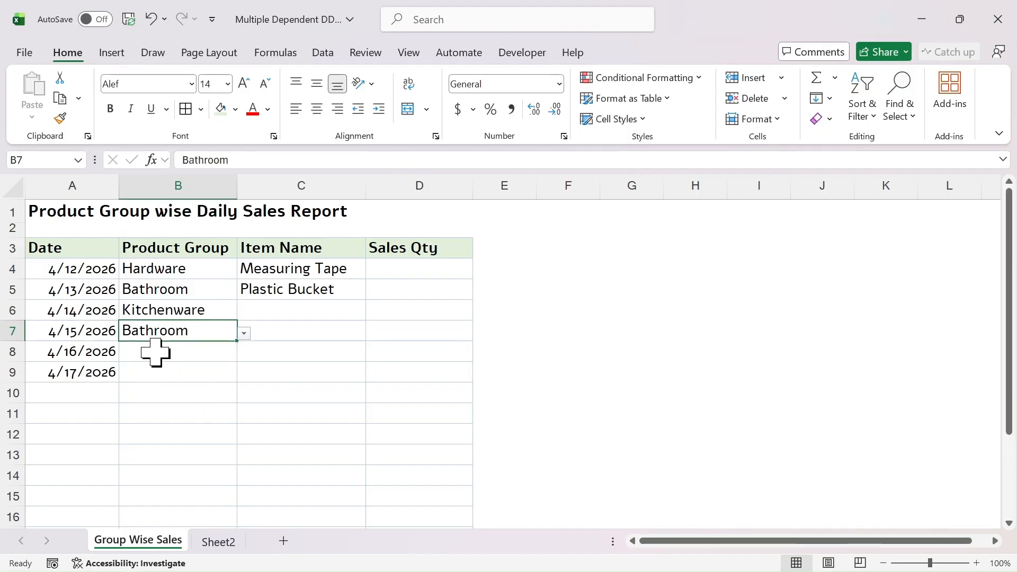
{"action": "left_click", "coordinate": [289, 332]}
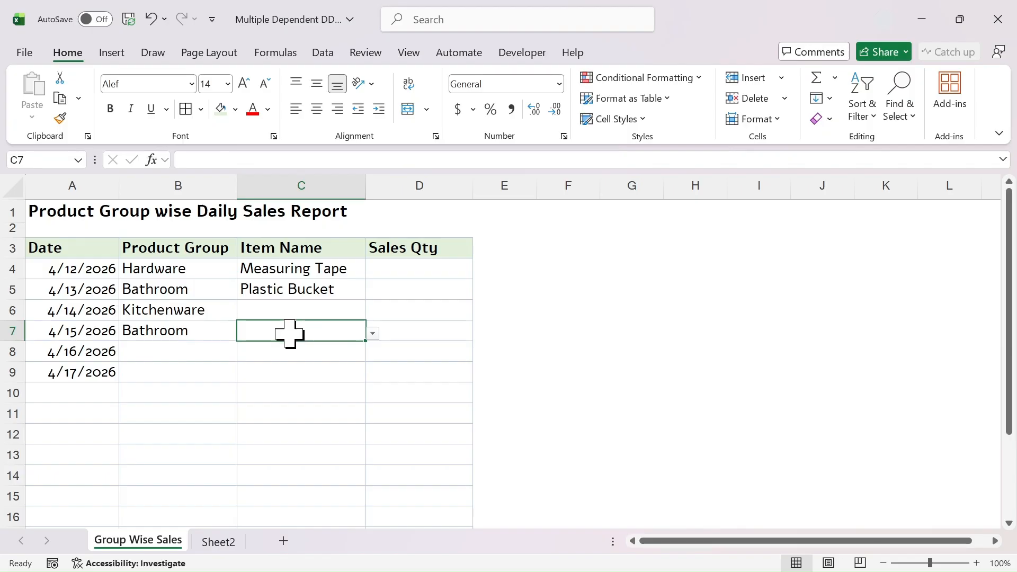
{"action": "left_click", "coordinate": [373, 334]}
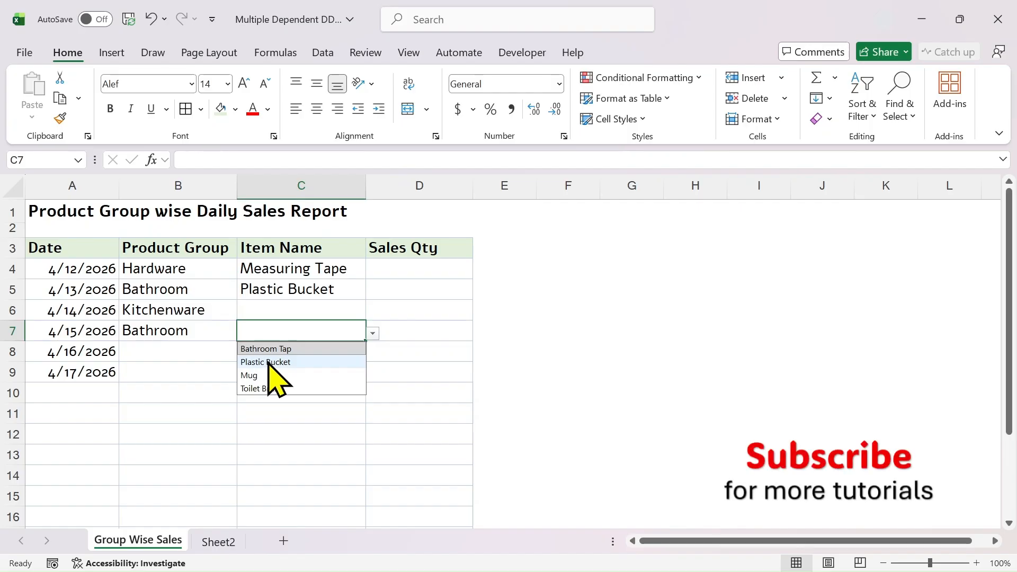
{"action": "left_click", "coordinate": [262, 375]}
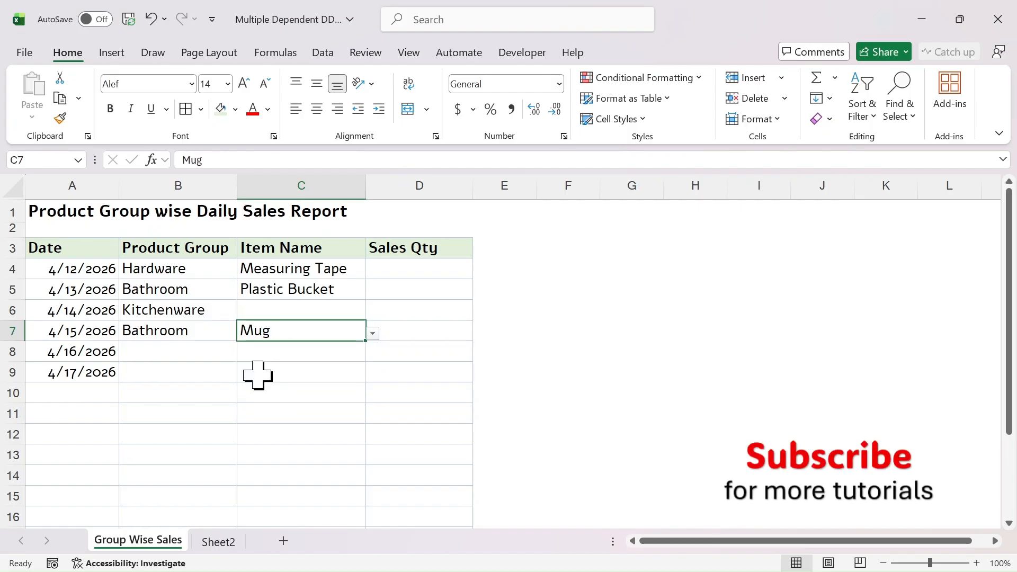
Choose Cutting Board as the item name for the 4/14/2026 Kitchenware row
{"action": "left_click", "coordinate": [278, 309]}
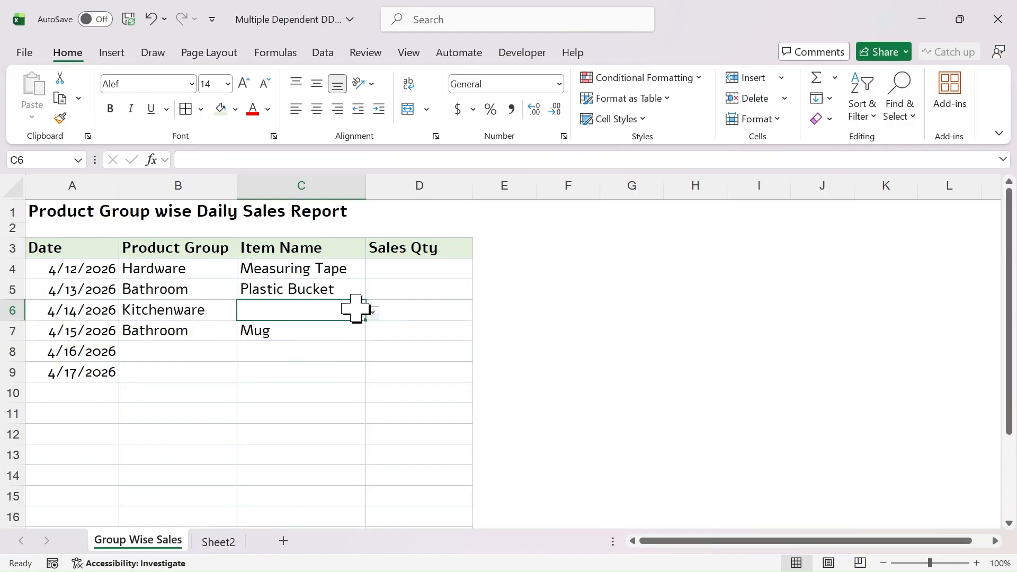
{"action": "left_click", "coordinate": [372, 313]}
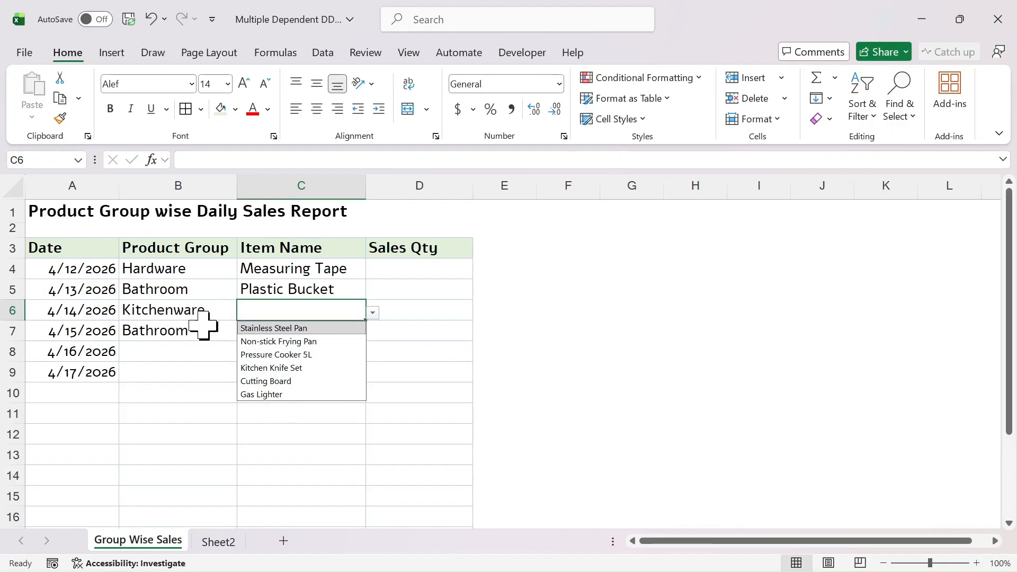
{"action": "left_click", "coordinate": [268, 381]}
Fill in the 4/16/2026 row with the Hardware product group and the Measuring Tape item
{"action": "left_click", "coordinate": [189, 350]}
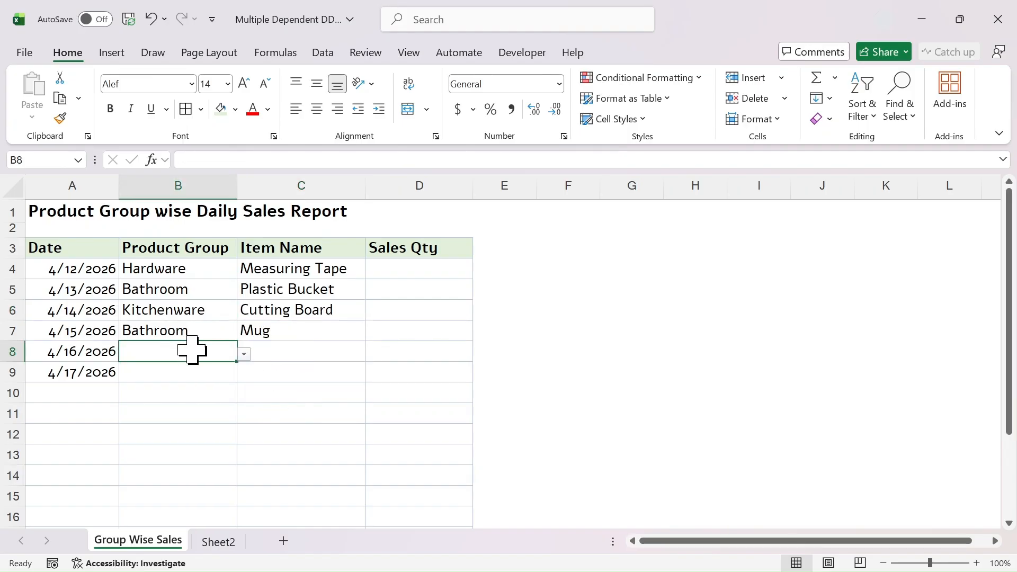
{"action": "left_click", "coordinate": [244, 354]}
{"action": "left_click", "coordinate": [141, 382]}
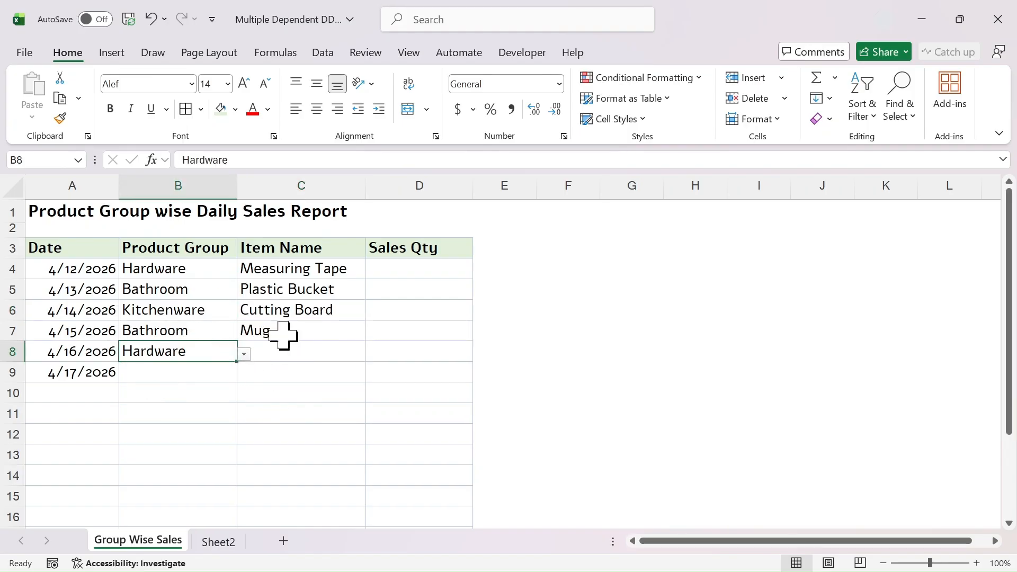
{"action": "left_click", "coordinate": [279, 353]}
{"action": "left_click", "coordinate": [373, 354]}
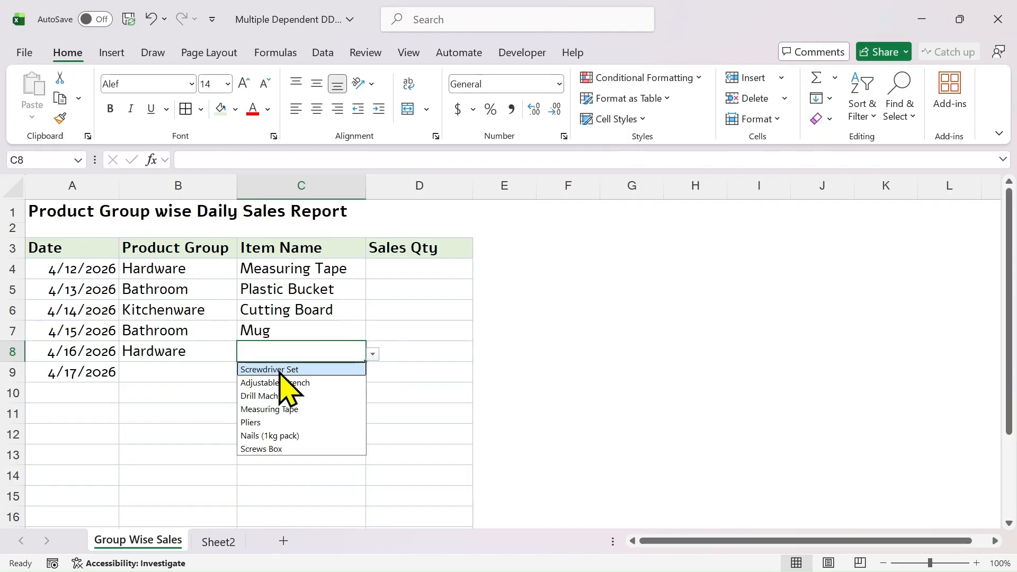
{"action": "left_click", "coordinate": [275, 409]}
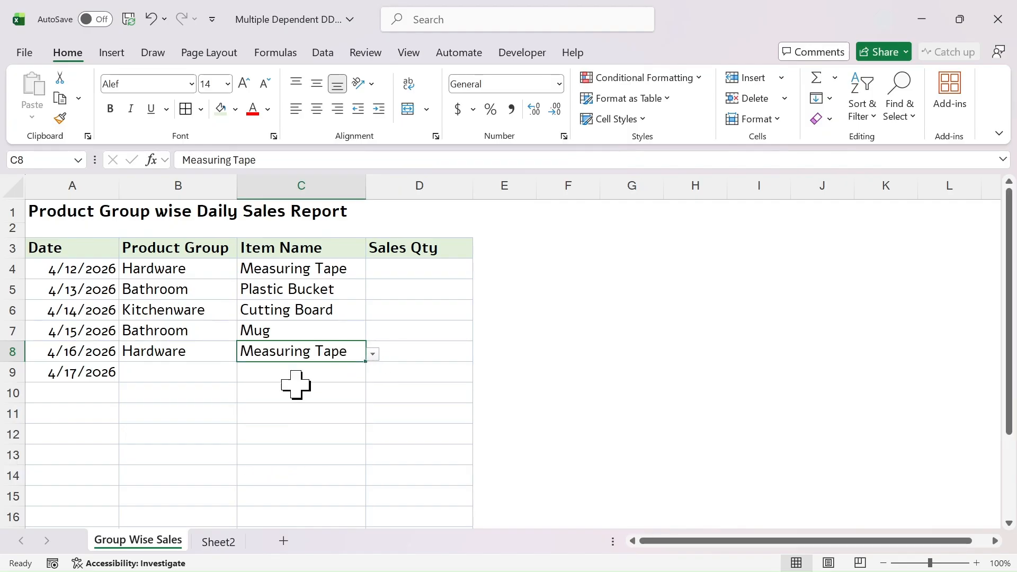
{"action": "left_click", "coordinate": [373, 354]}
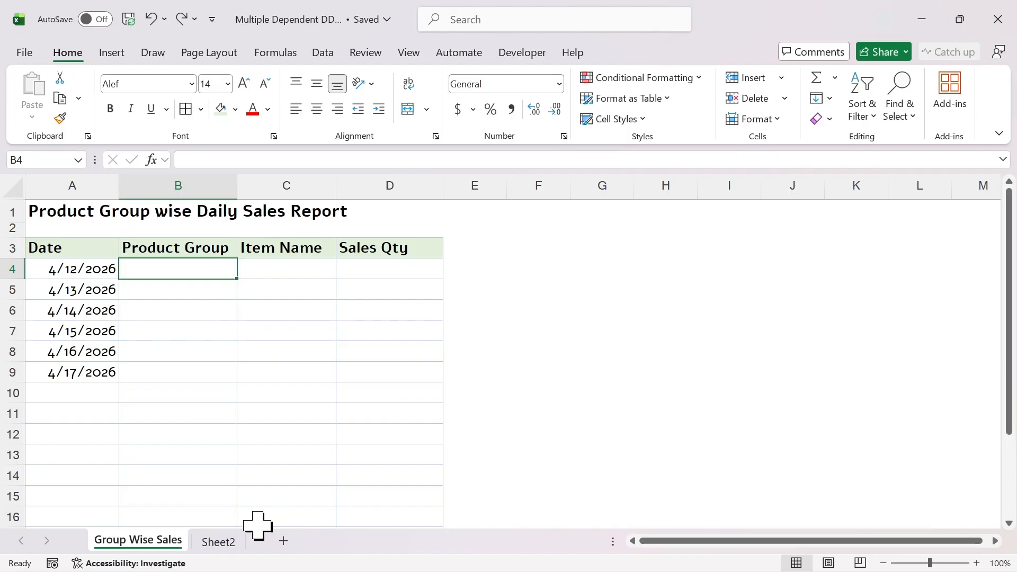
Examine the Kitchenware, Hardware and Bathroom item lists on Sheet2 and the blank columns separating them
{"action": "left_click", "coordinate": [228, 542]}
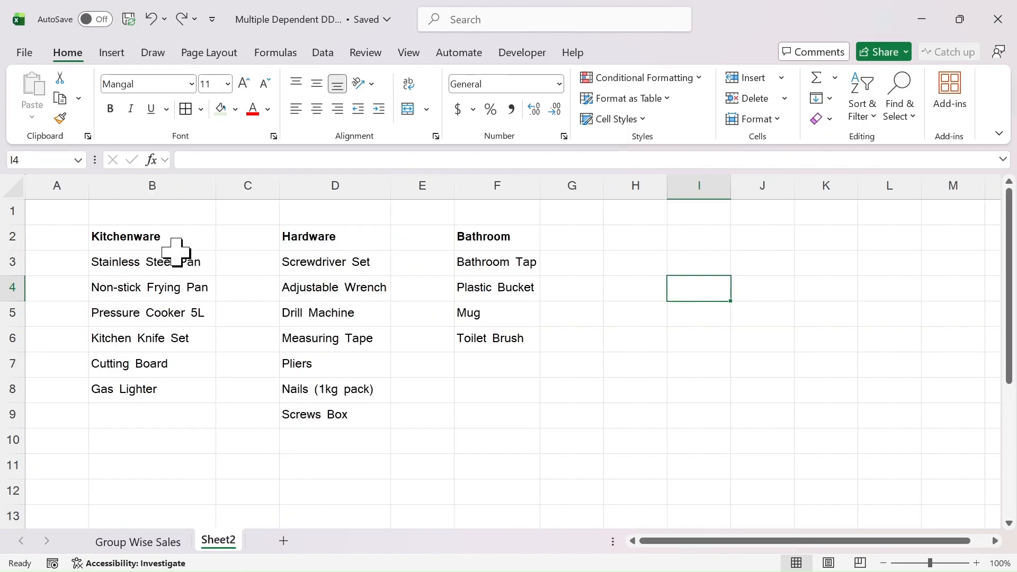
{"action": "left_click", "coordinate": [122, 242]}
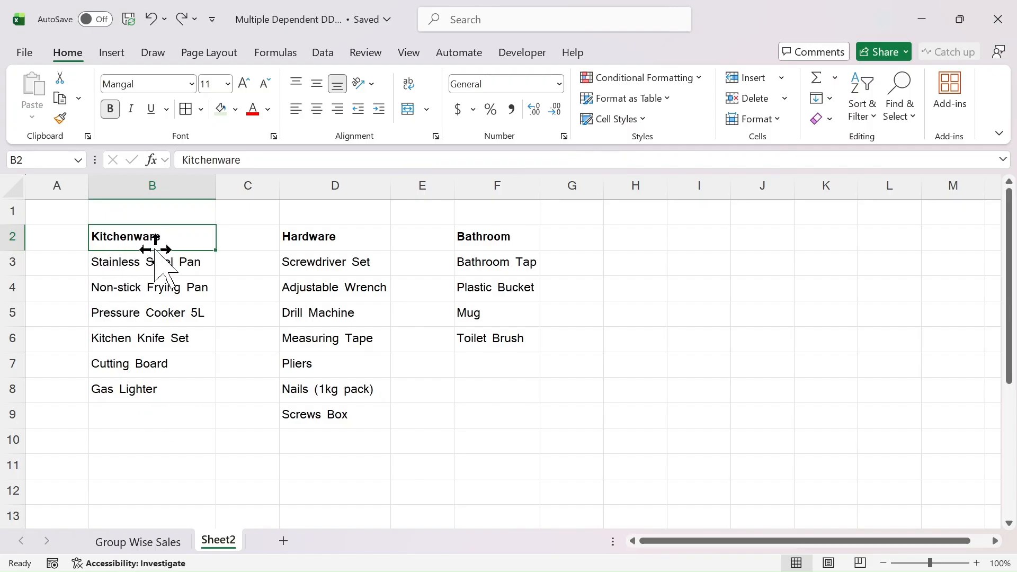
{"action": "left_click_drag", "start_coordinate": [159, 235], "coordinate": [143, 386]}
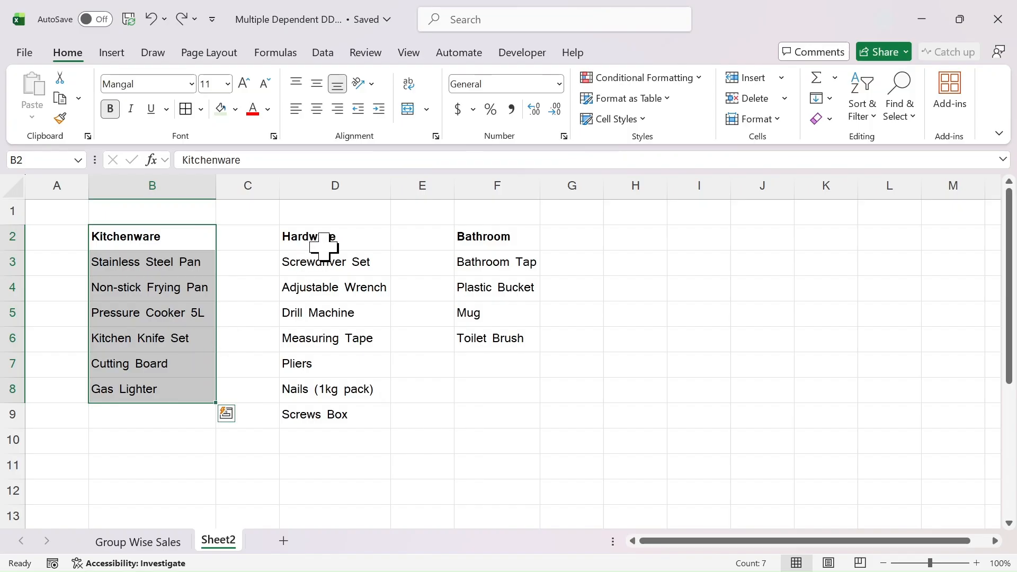
{"action": "left_click_drag", "start_coordinate": [318, 239], "coordinate": [320, 410]}
{"action": "left_click_drag", "start_coordinate": [496, 247], "coordinate": [487, 341]}
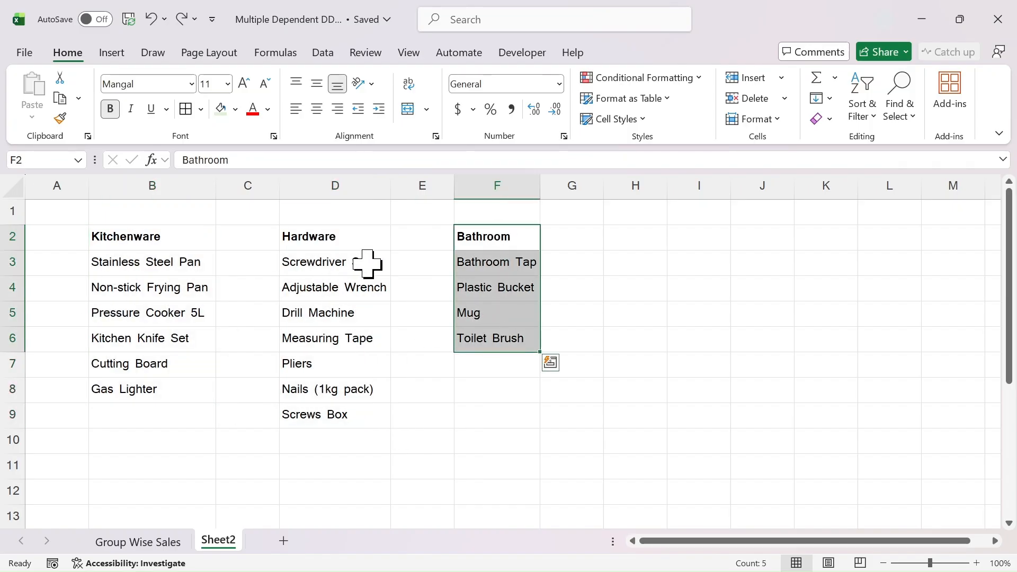
{"action": "left_click", "coordinate": [258, 180]}
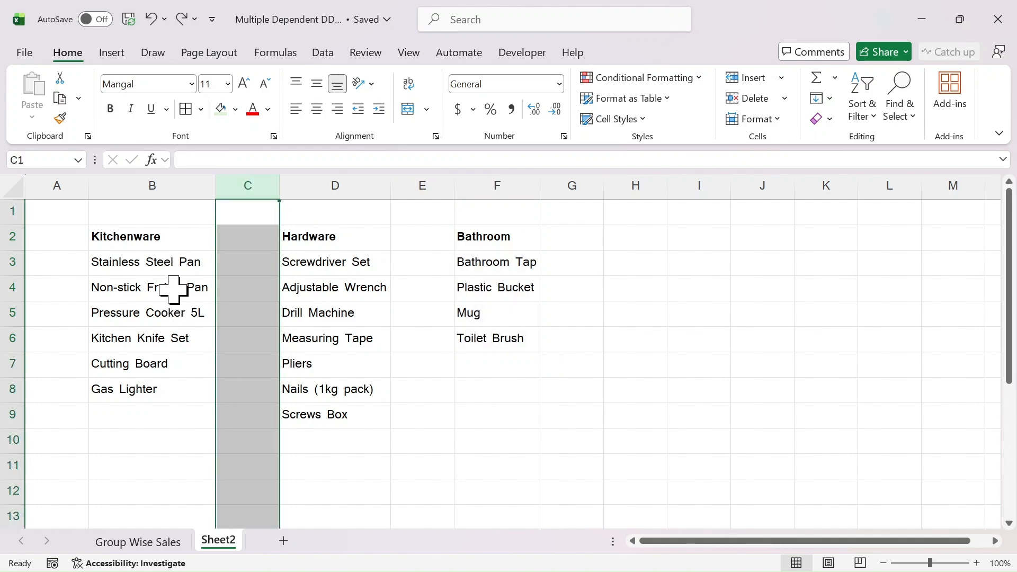
{"action": "left_click", "coordinate": [432, 180]}
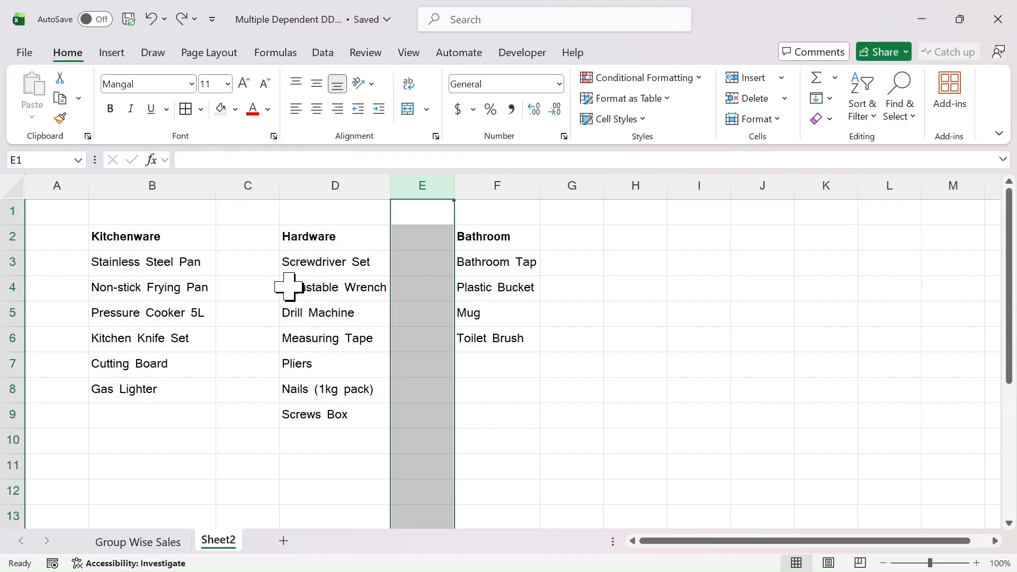
{"action": "left_click", "coordinate": [625, 288]}
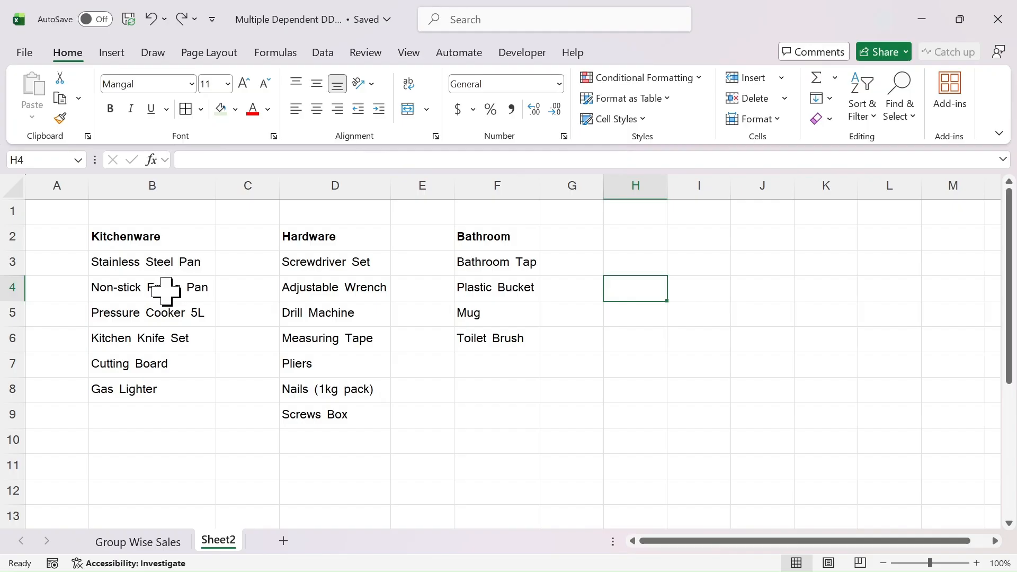
Convert the Kitchenware list in B2:B8 into a table with headers and name the table Kitchenware
{"action": "left_click_drag", "start_coordinate": [158, 237], "coordinate": [143, 385]}
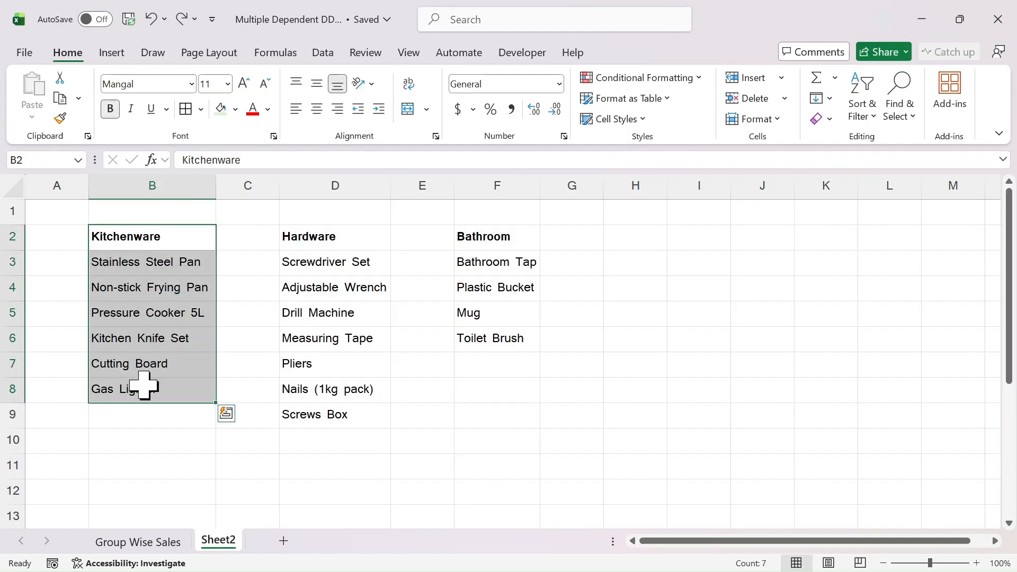
{"action": "left_click", "coordinate": [111, 53]}
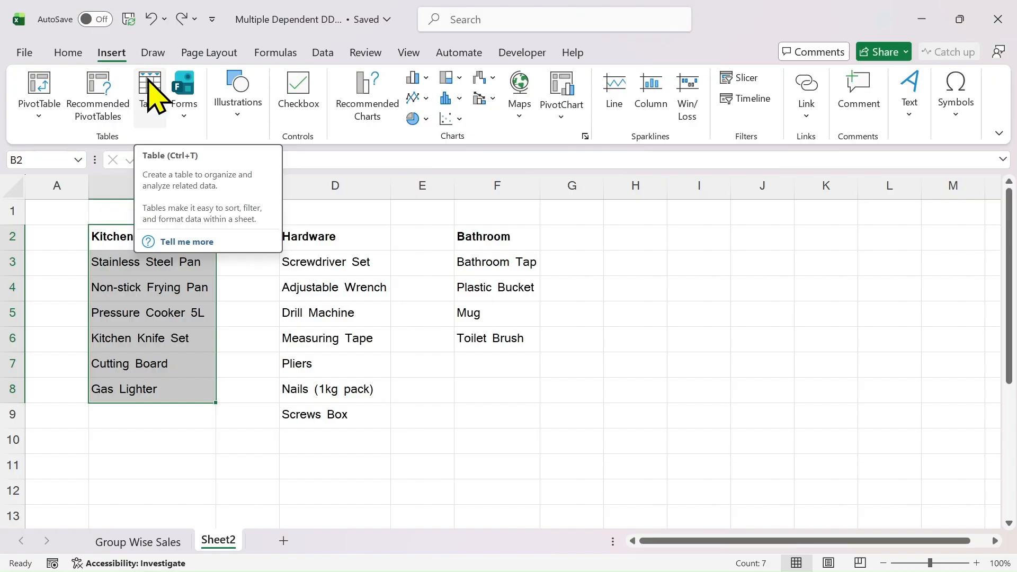
{"action": "left_click", "coordinate": [154, 112]}
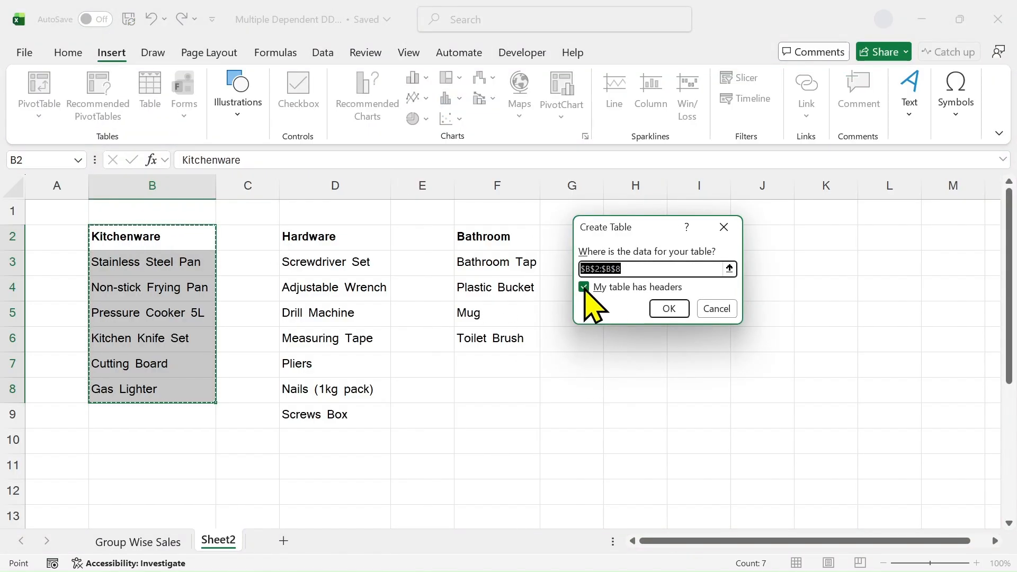
{"action": "left_click", "coordinate": [666, 307]}
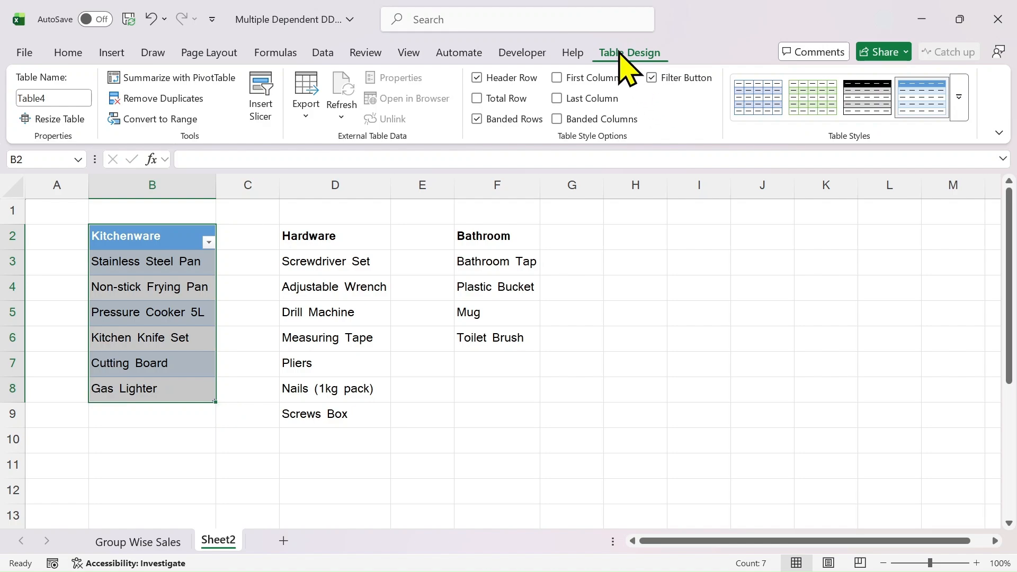
{"action": "left_click", "coordinate": [61, 99]}
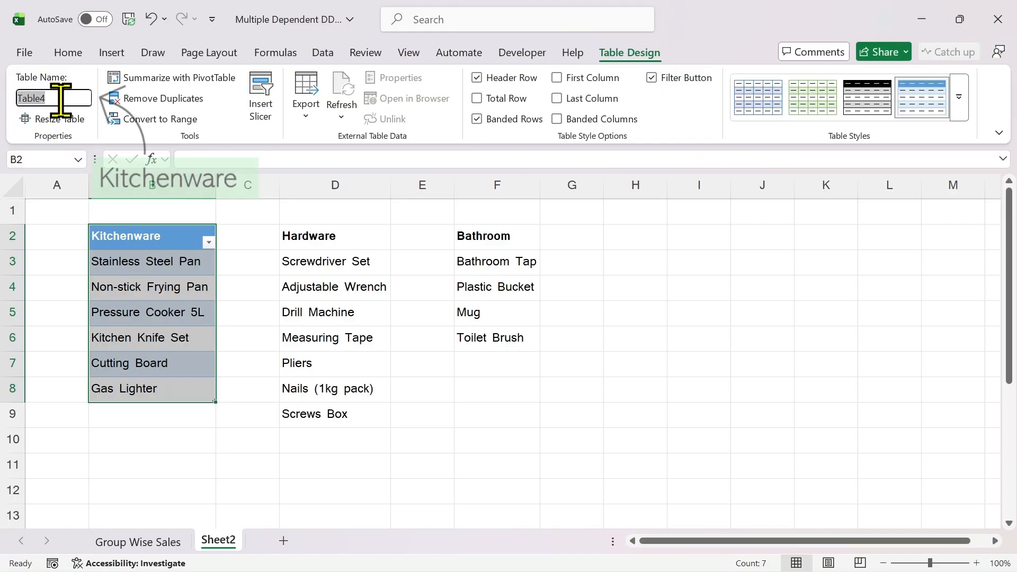
{"action": "type", "text": "Kitchenware"}
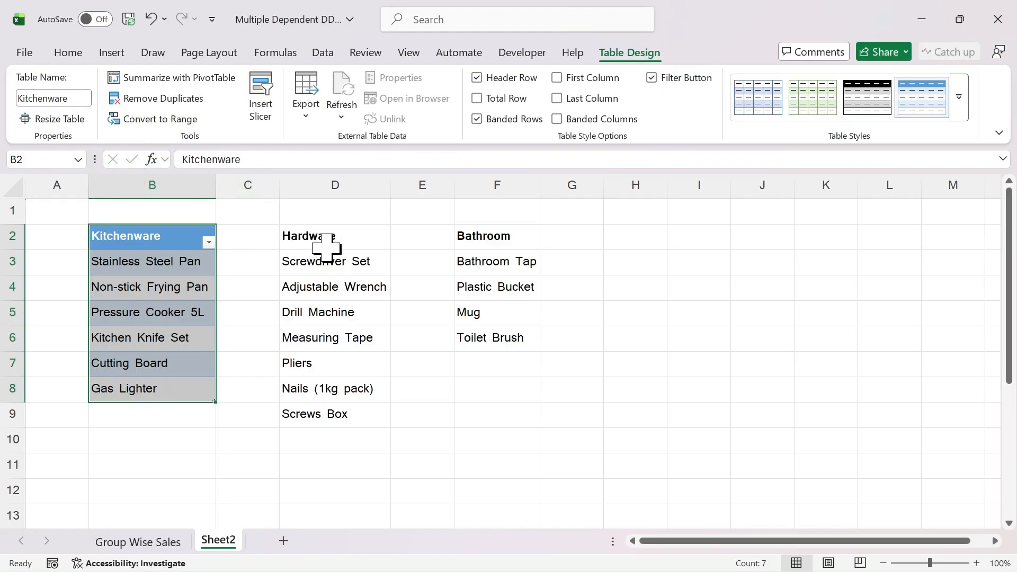
Convert the Hardware list in D2:D9 into a table with headers and name the table Hardware
{"action": "left_click_drag", "start_coordinate": [327, 237], "coordinate": [357, 415]}
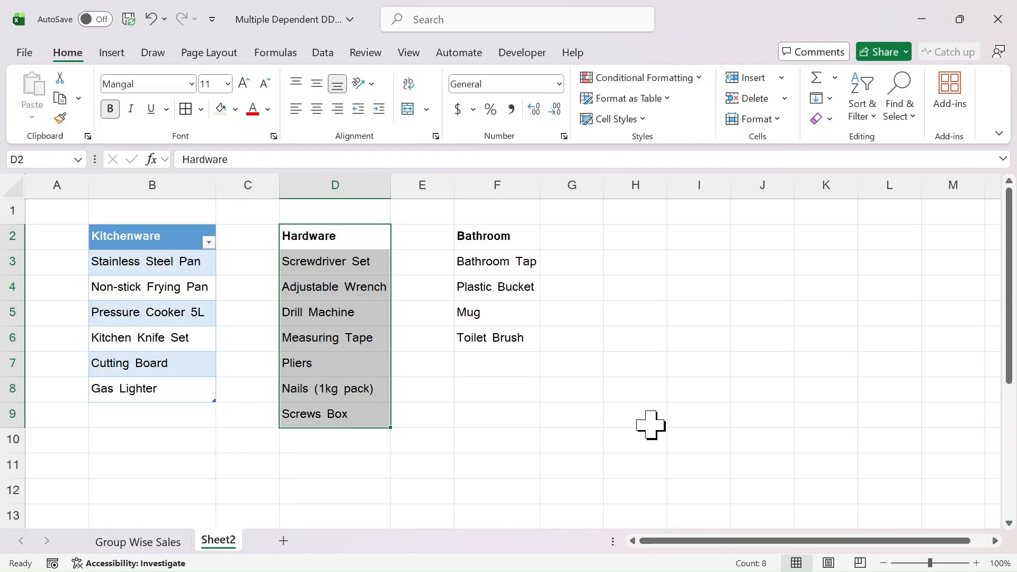
{"action": "key", "text": "ctrl+t"}
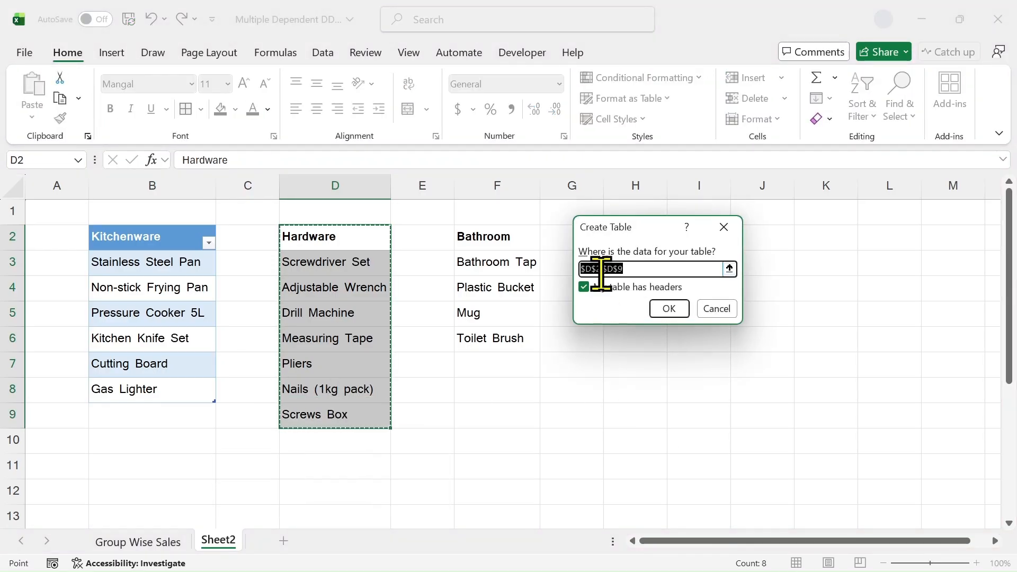
{"action": "left_click", "coordinate": [671, 312]}
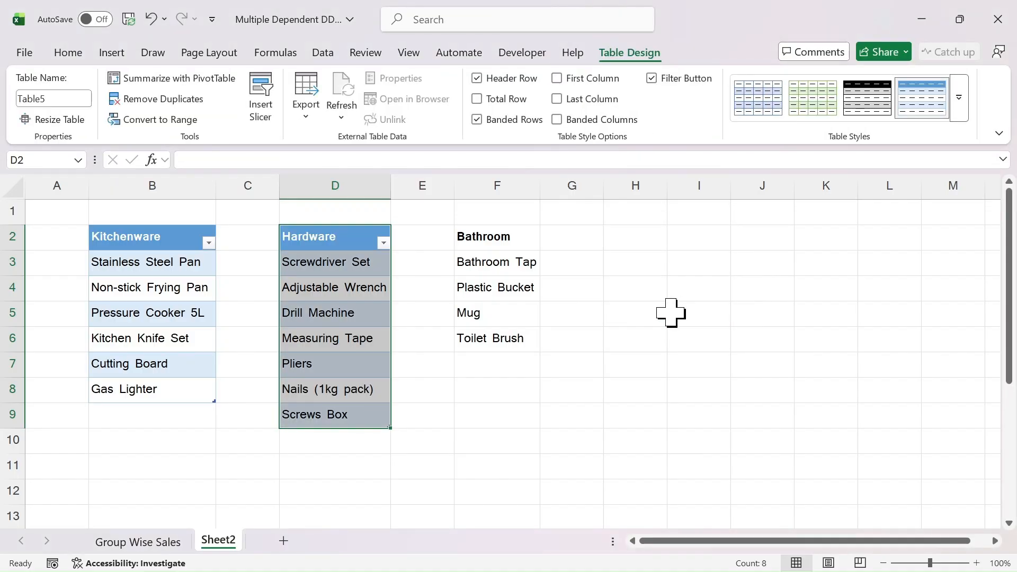
{"action": "left_click", "coordinate": [70, 99]}
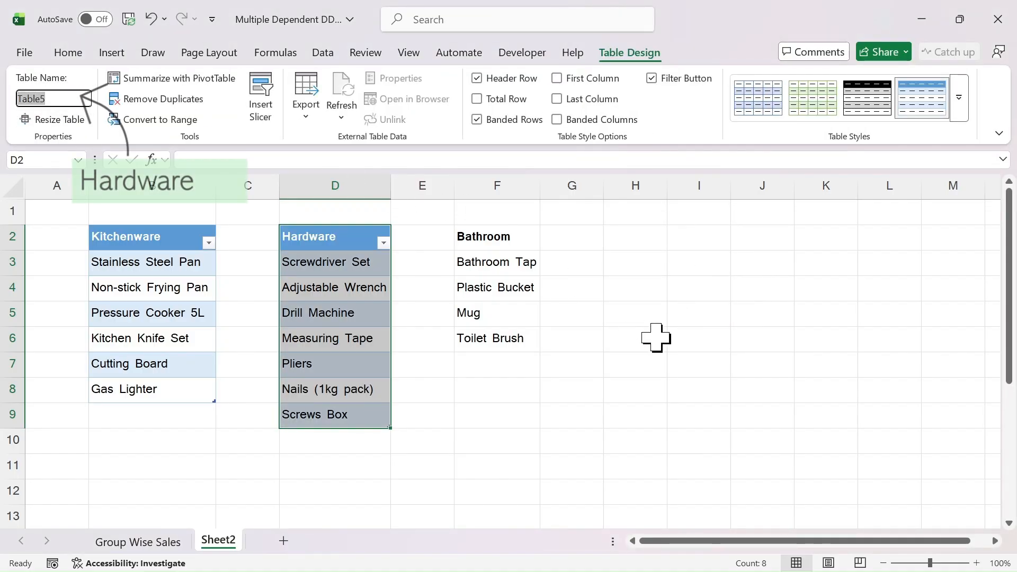
{"action": "type", "text": "Hardware"}
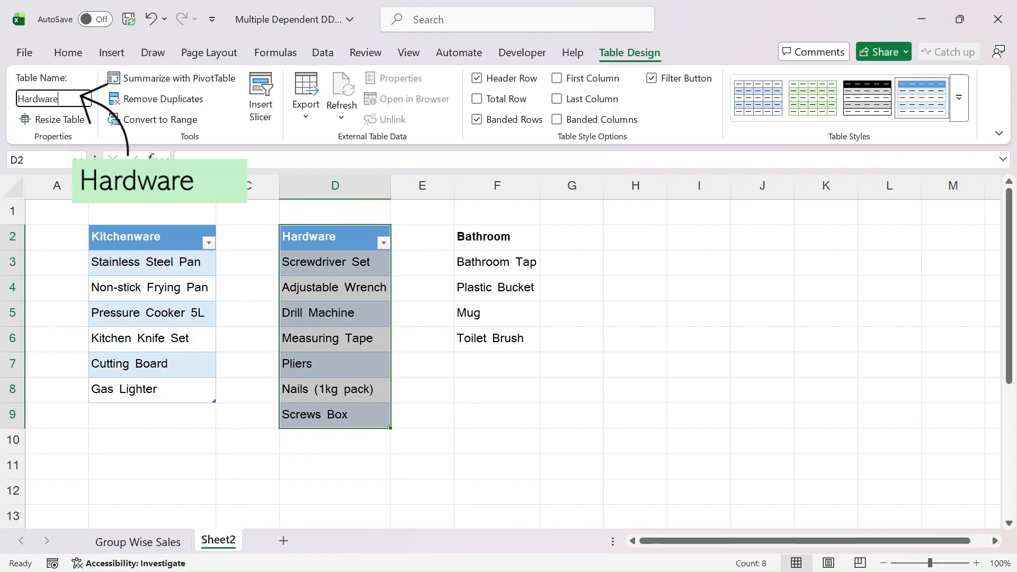
{"action": "key", "text": "Return"}
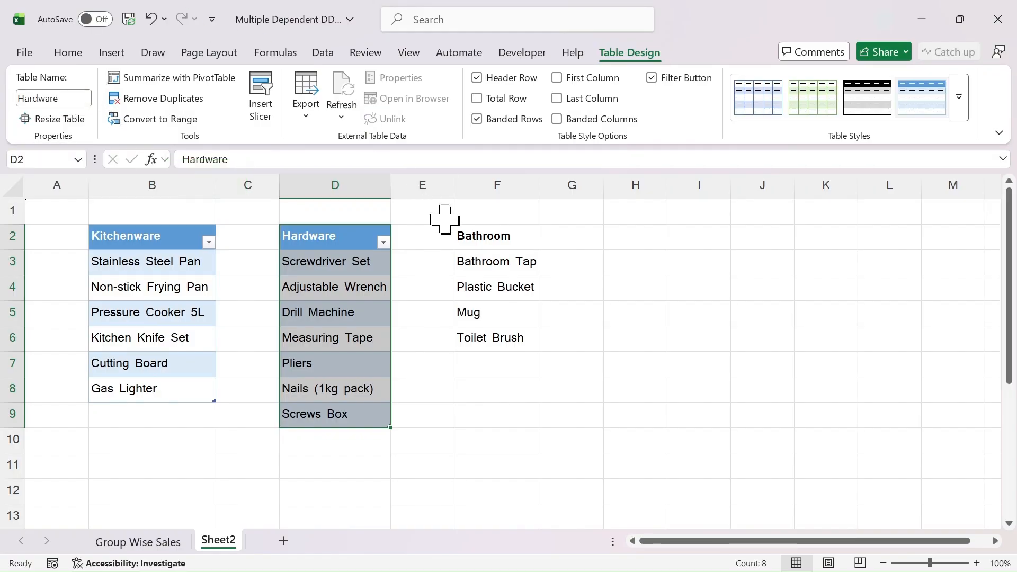
Convert the Bathroom list in F2:F6 into a table with headers and name the table Bathroom
{"action": "mouse_move", "coordinate": [466, 236]}
{"action": "left_mouse_down"}
{"action": "mouse_move", "coordinate": [484, 261]}
{"action": "mouse_move", "coordinate": [480, 339]}
{"action": "left_mouse_up"}
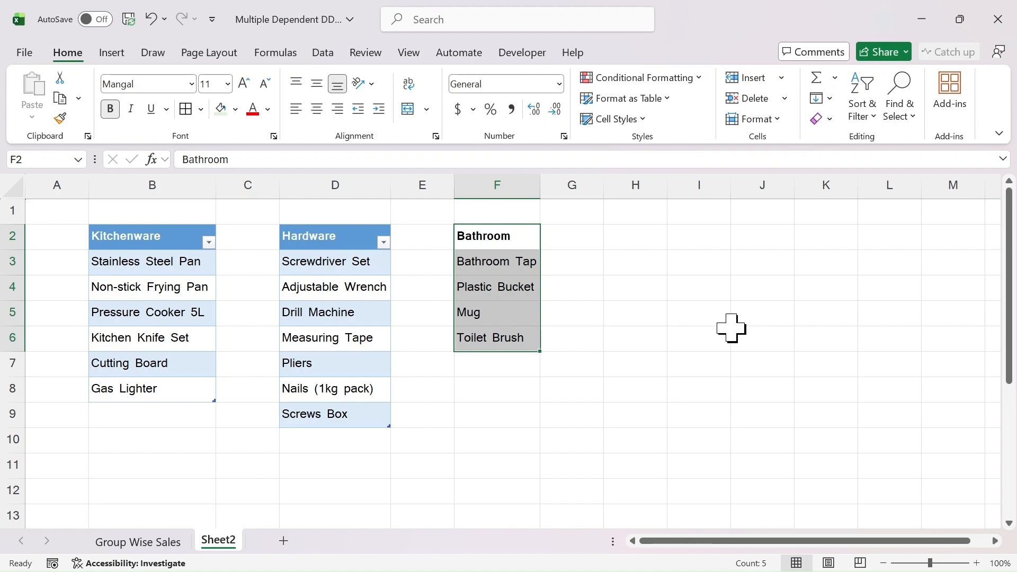
{"action": "key", "text": "ctrl+t"}
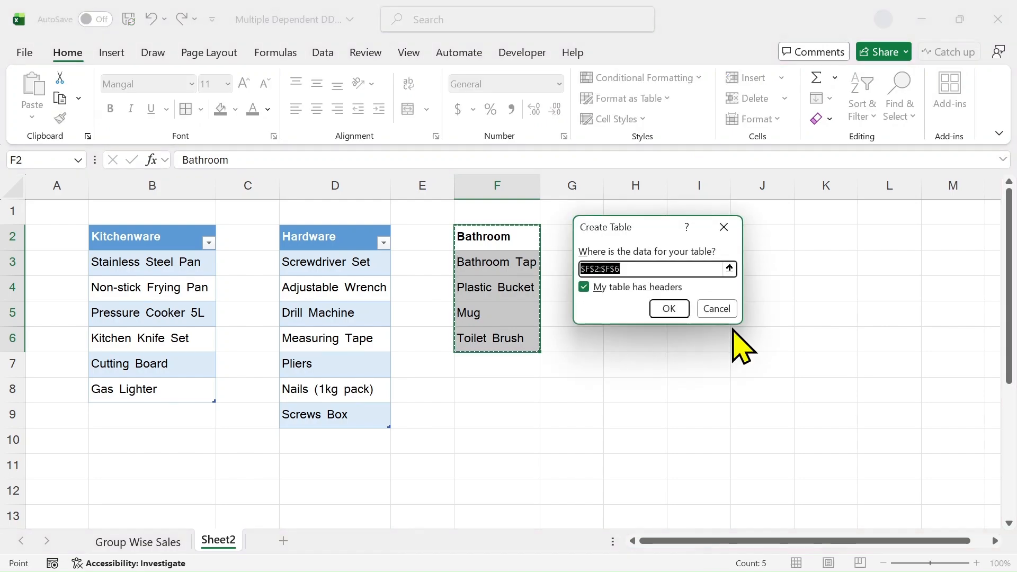
{"action": "left_click", "coordinate": [666, 308]}
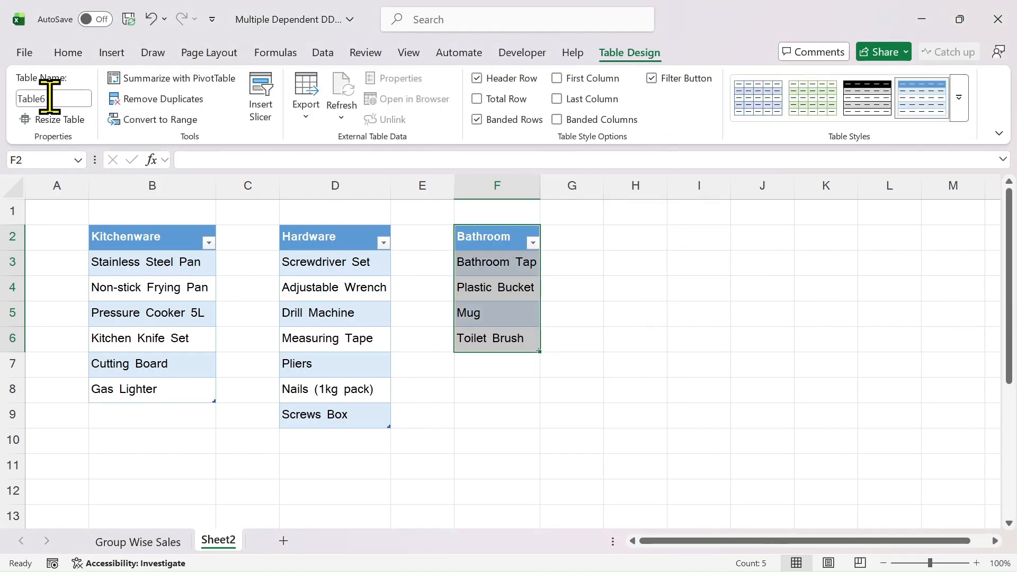
{"action": "left_click", "coordinate": [32, 99]}
{"action": "left_click_drag", "start_coordinate": [50, 98], "coordinate": [13, 99]}
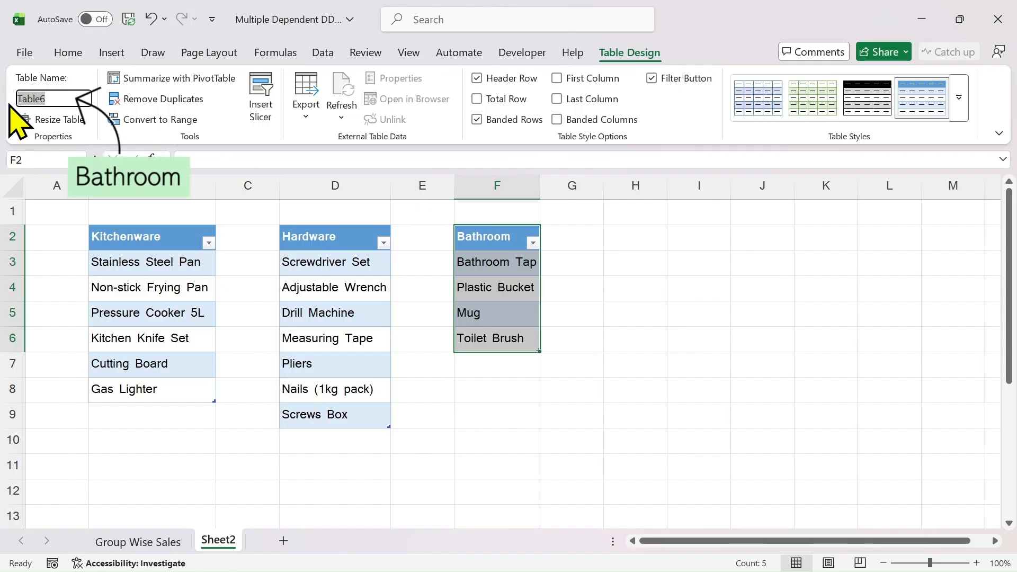
{"action": "type", "text": "Bathroom"}
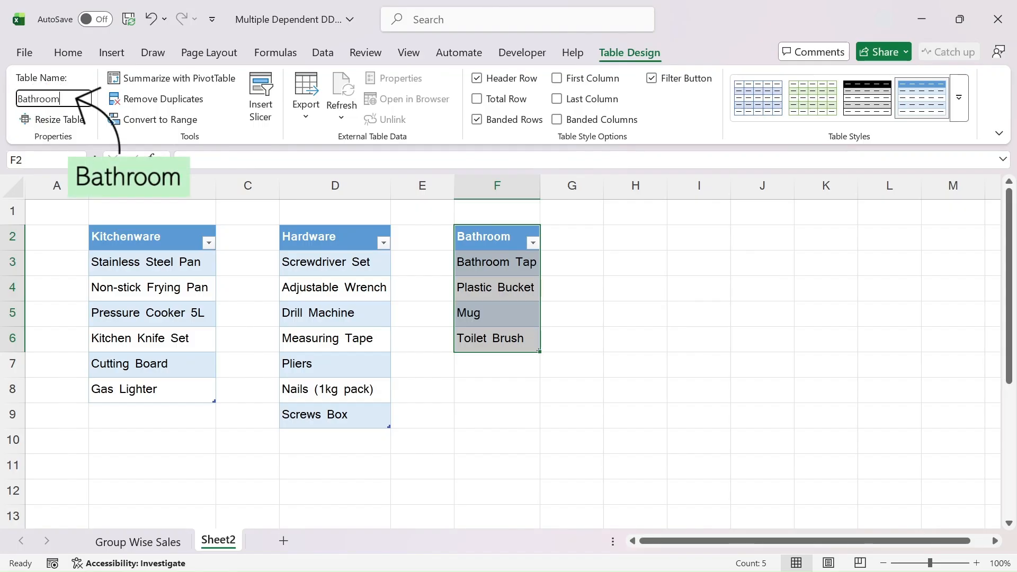
{"action": "left_click", "coordinate": [68, 52]}
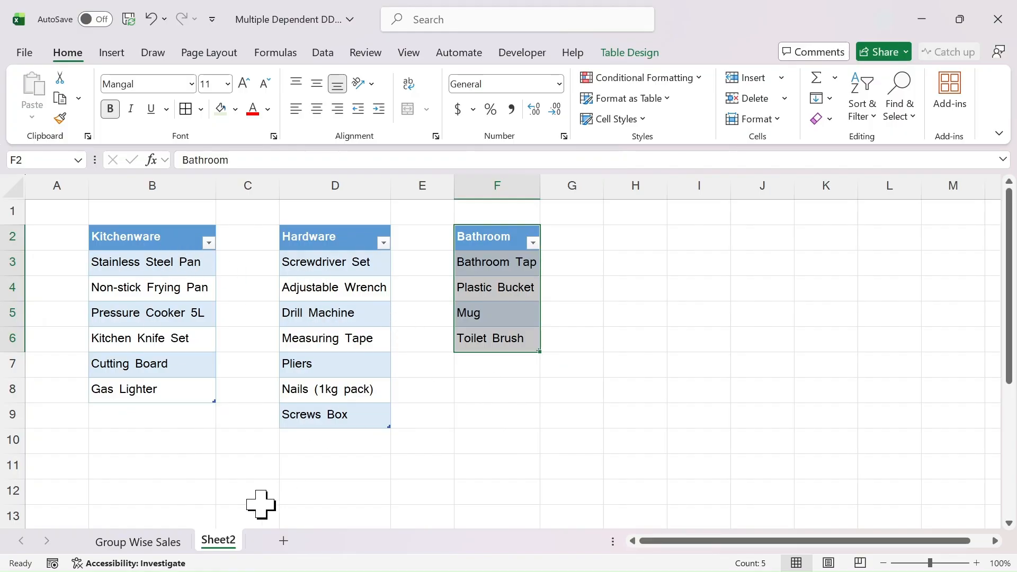
Add list data validation to B4:B15 of the Group Wise Sales sheet with the source Kitchenware,Hardware,Bathroom
{"action": "left_click", "coordinate": [139, 542]}
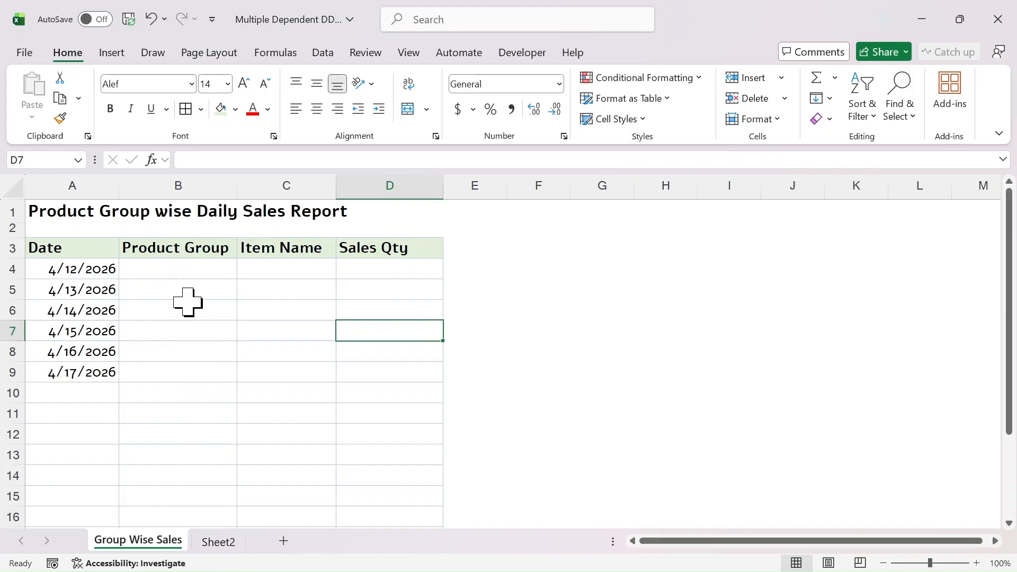
{"action": "left_click", "coordinate": [217, 542]}
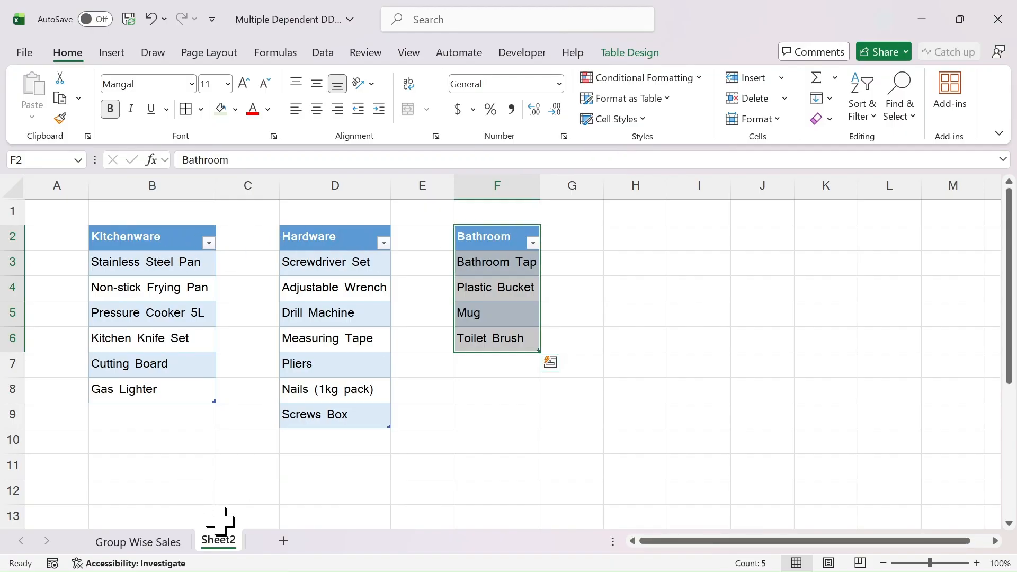
{"action": "left_click", "coordinate": [138, 542]}
{"action": "left_click_drag", "start_coordinate": [188, 273], "coordinate": [199, 500]}
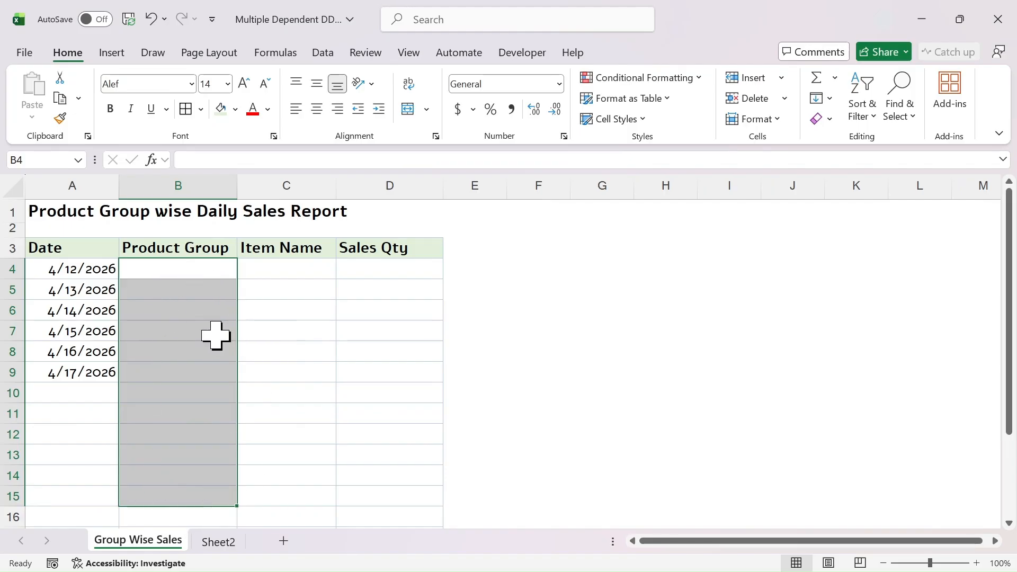
{"action": "left_click", "coordinate": [325, 55]}
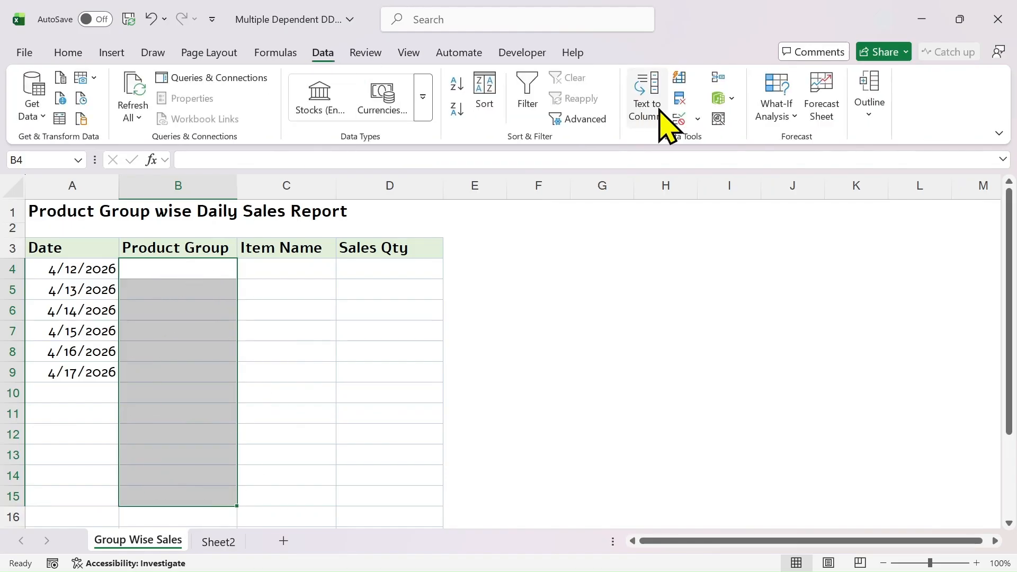
{"action": "left_click", "coordinate": [697, 119]}
{"action": "left_click", "coordinate": [723, 141]}
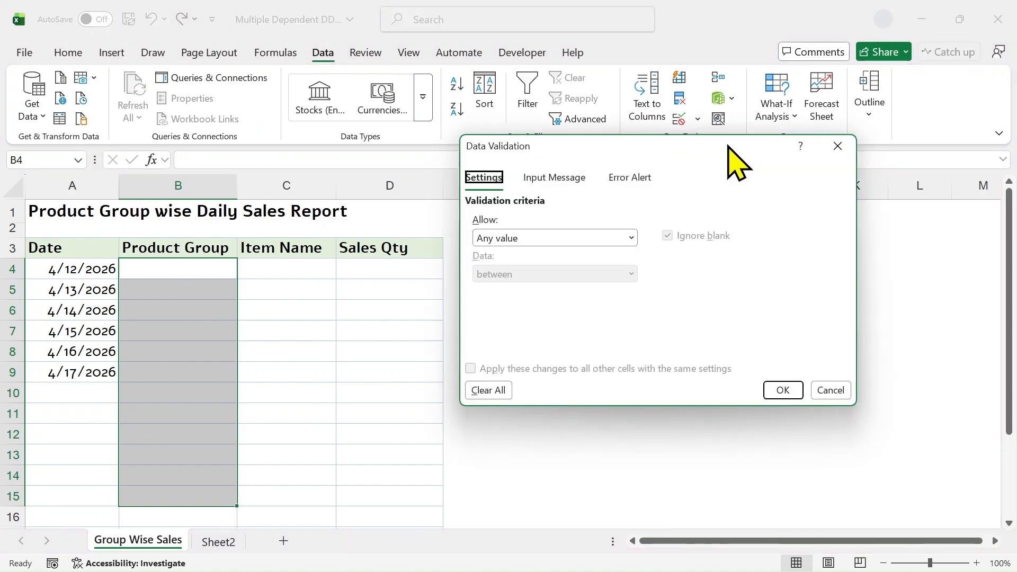
{"action": "left_click", "coordinate": [632, 239]}
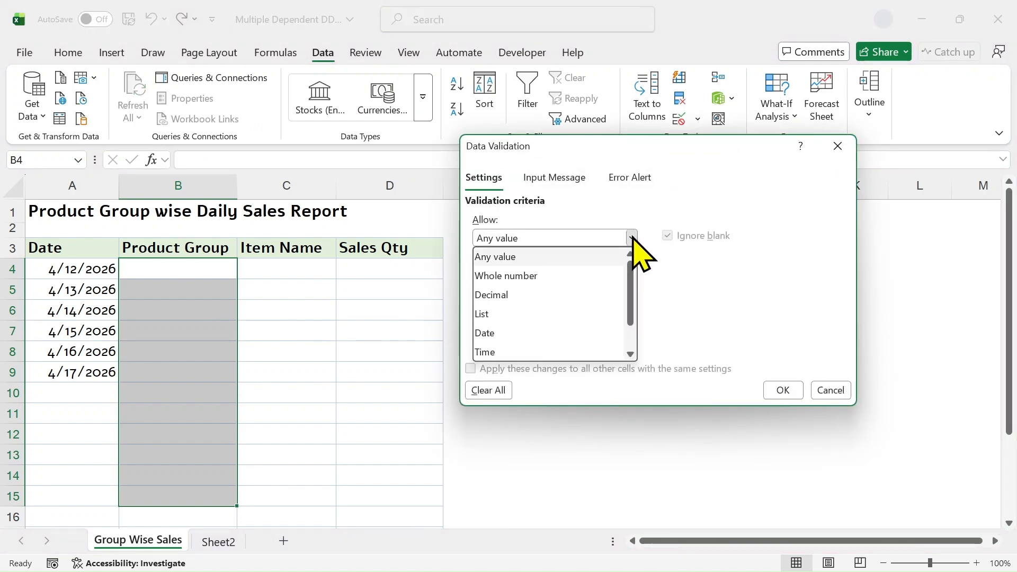
{"action": "left_click", "coordinate": [483, 315]}
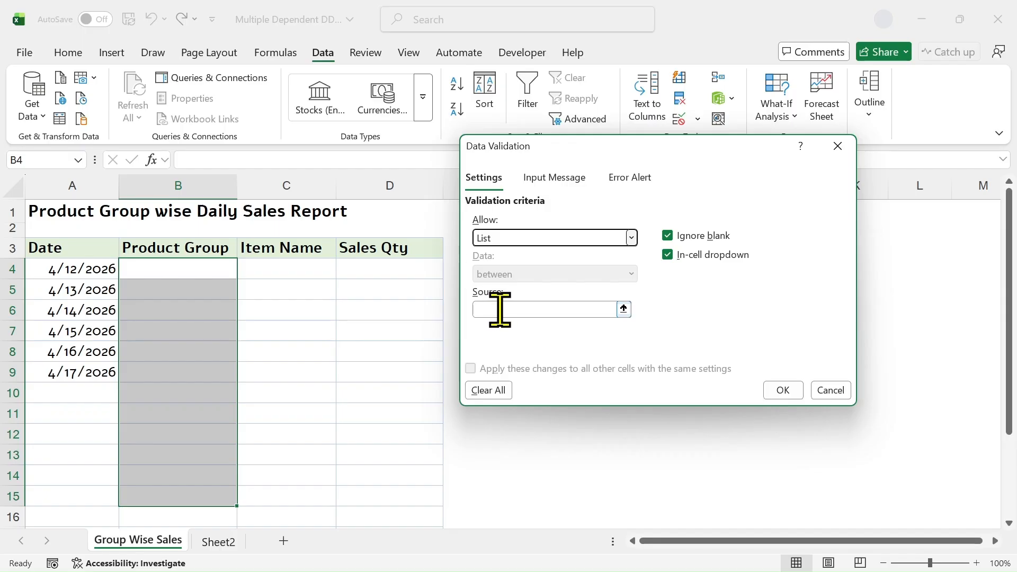
{"action": "left_click", "coordinate": [499, 310]}
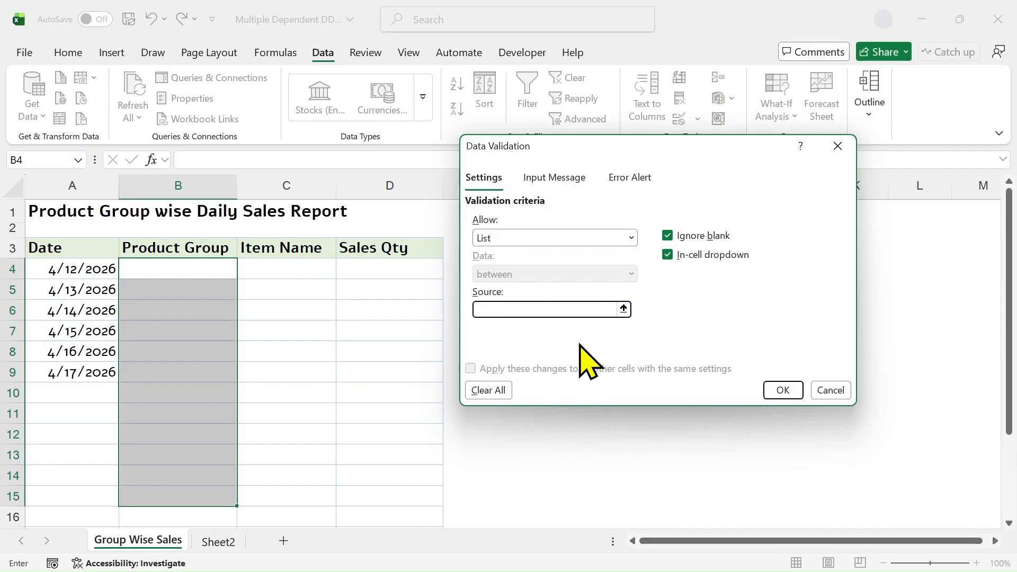
{"action": "type", "text": "Kitchenware,Hardware,Bathroom"}
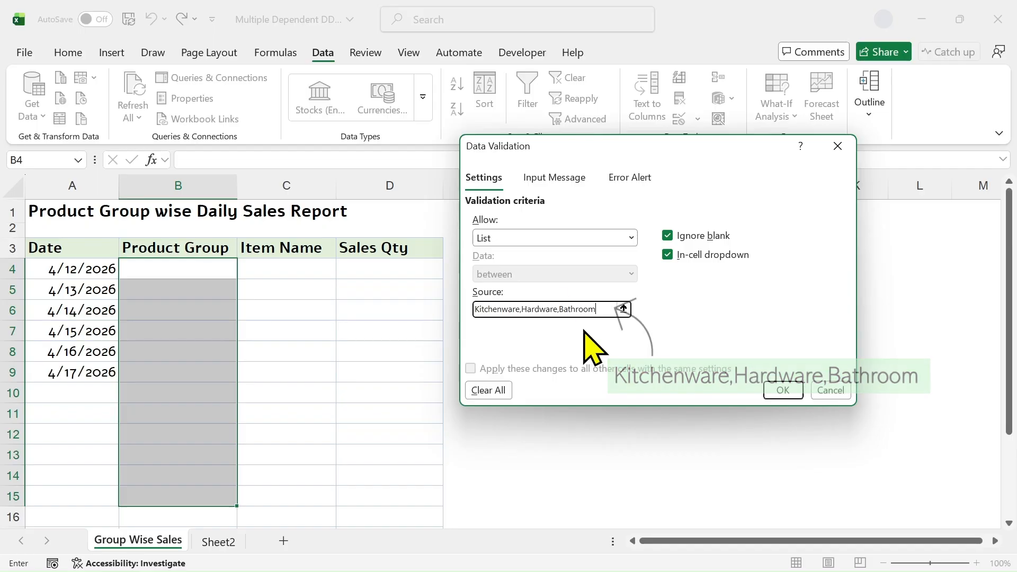
{"action": "left_click", "coordinate": [783, 393]}
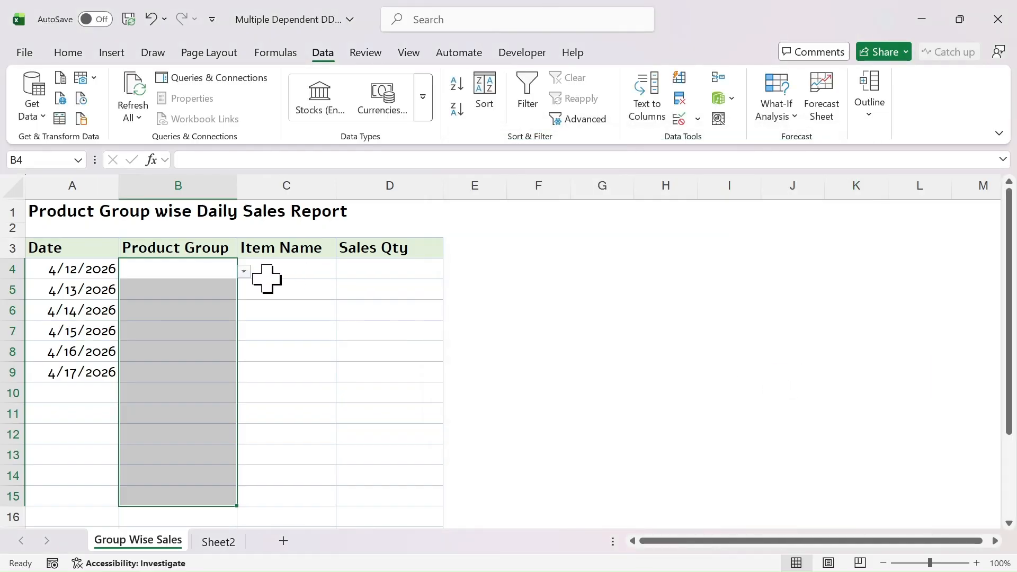
Choose Hardware as the product group for the 4/12/2026 row
{"action": "left_click", "coordinate": [196, 276]}
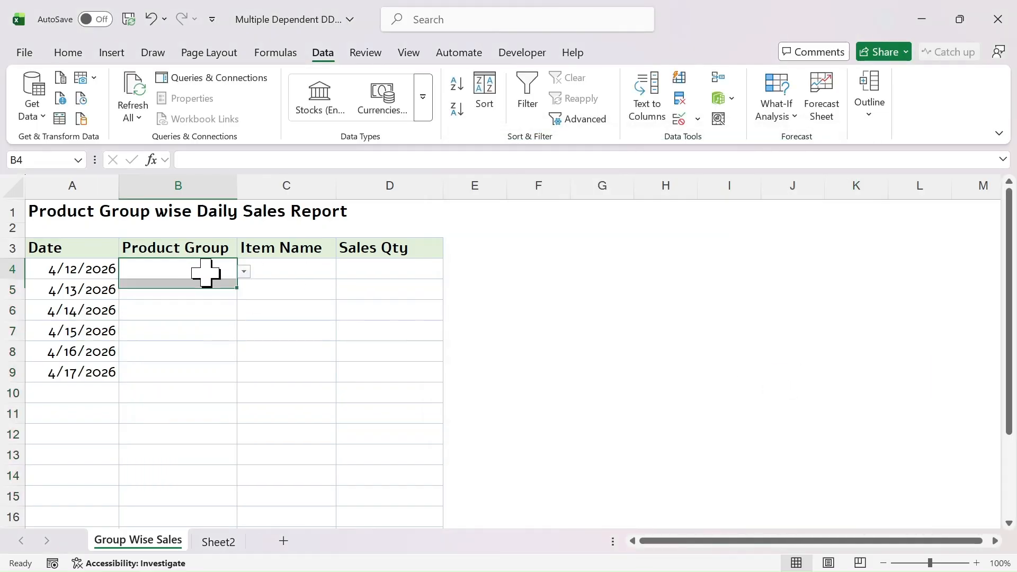
{"action": "left_click", "coordinate": [244, 273]}
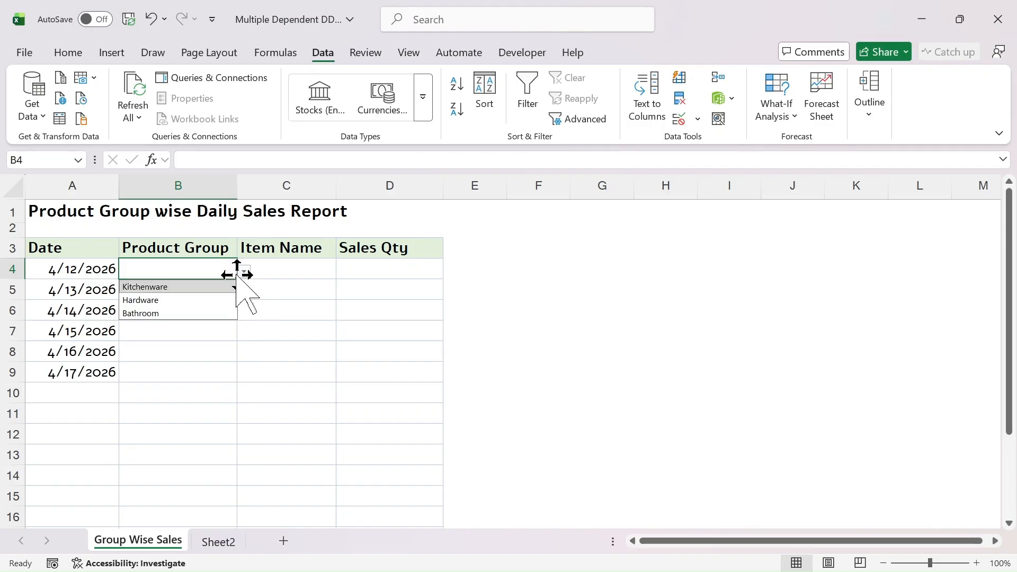
{"action": "left_click", "coordinate": [142, 300]}
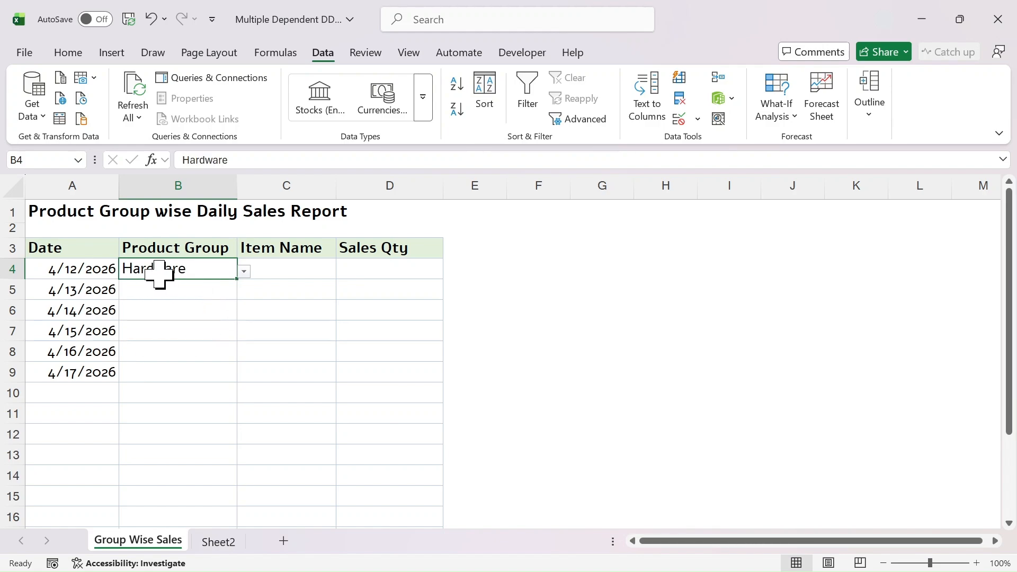
Add list data validation to the Item Name cells C4:C16 with the source =INDIRECT(B4)
{"action": "left_click", "coordinate": [273, 272]}
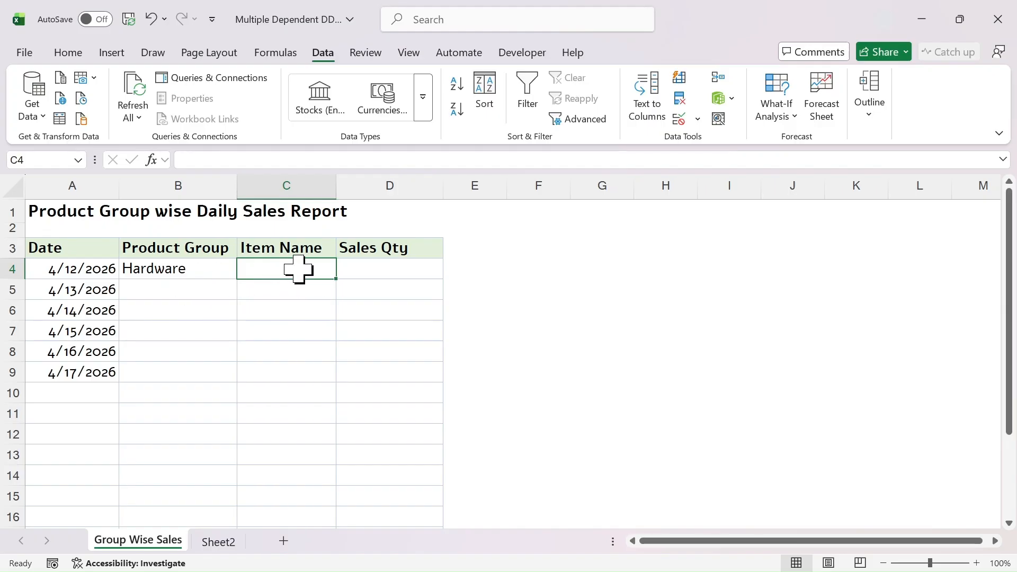
{"action": "left_click_drag", "start_coordinate": [301, 272], "coordinate": [303, 512]}
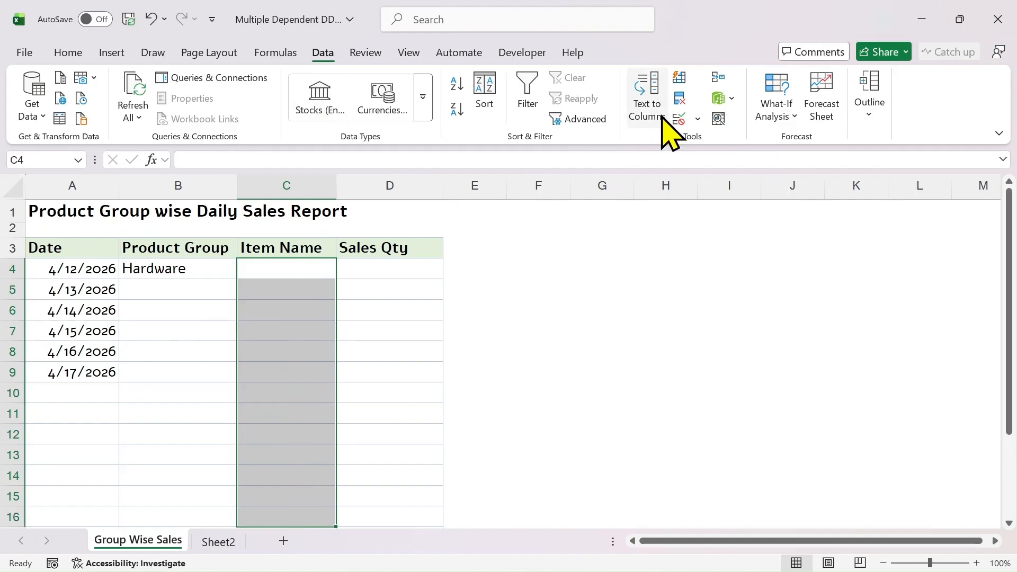
{"action": "left_click", "coordinate": [698, 119]}
{"action": "left_click", "coordinate": [721, 139]}
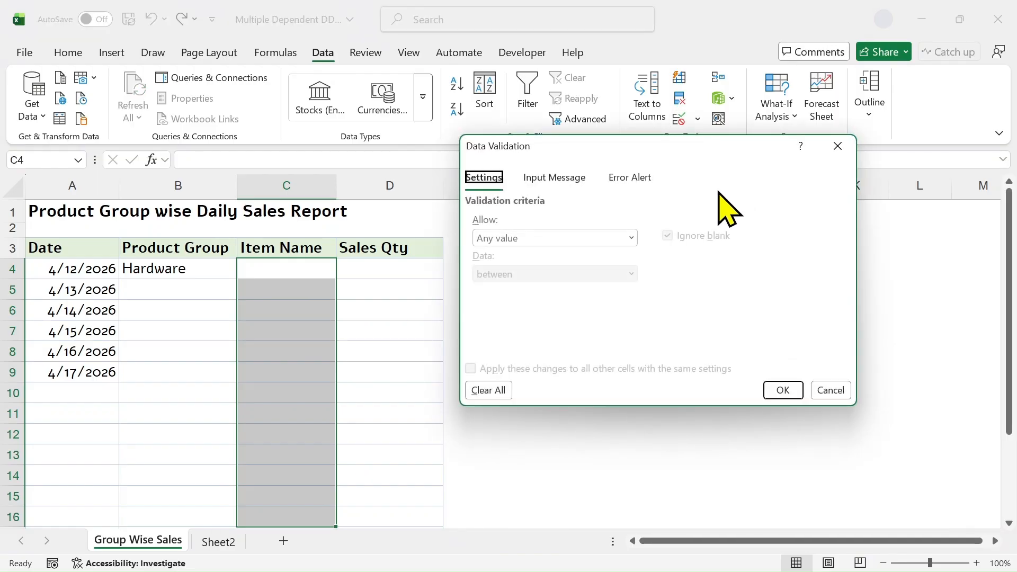
{"action": "left_click", "coordinate": [631, 238]}
{"action": "left_click", "coordinate": [482, 311]}
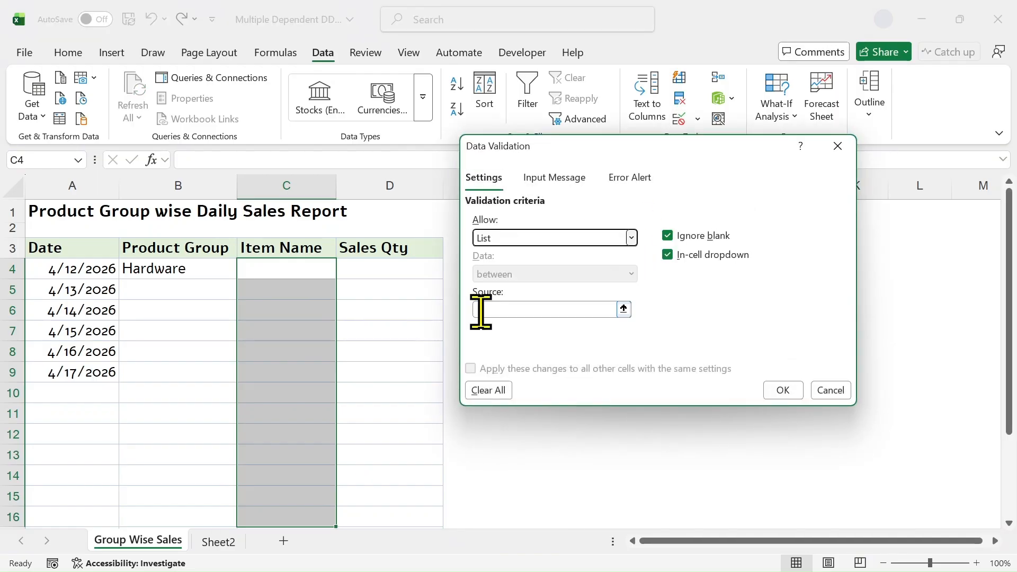
{"action": "left_click", "coordinate": [500, 310]}
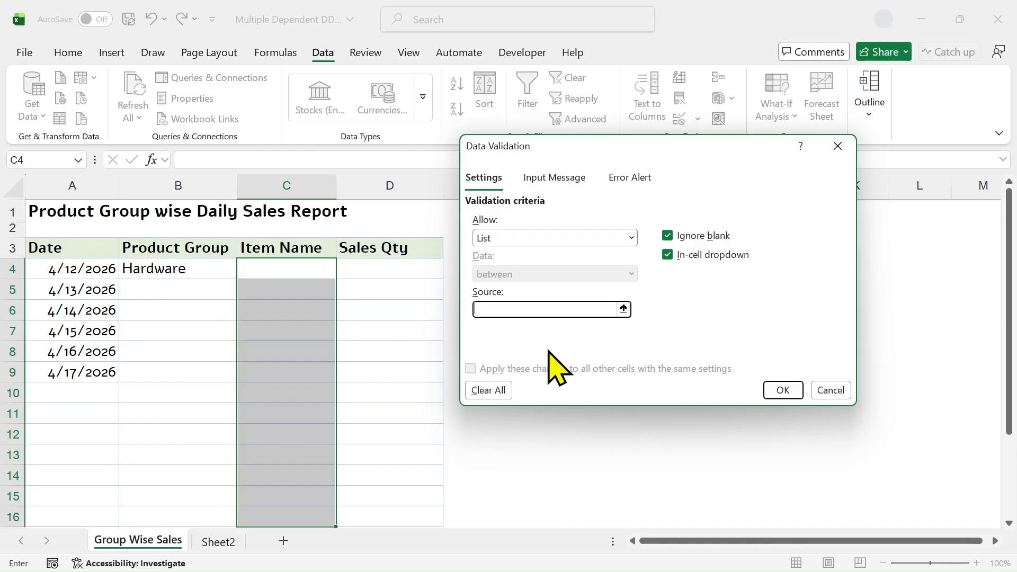
{"action": "type", "text": "=INDIRECT("}
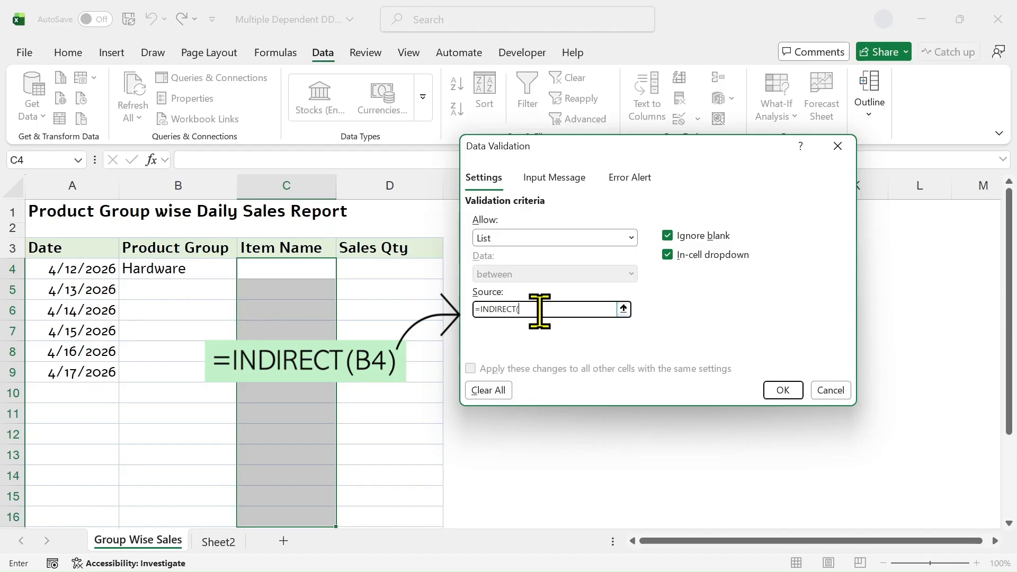
{"action": "type", "text": ")"}
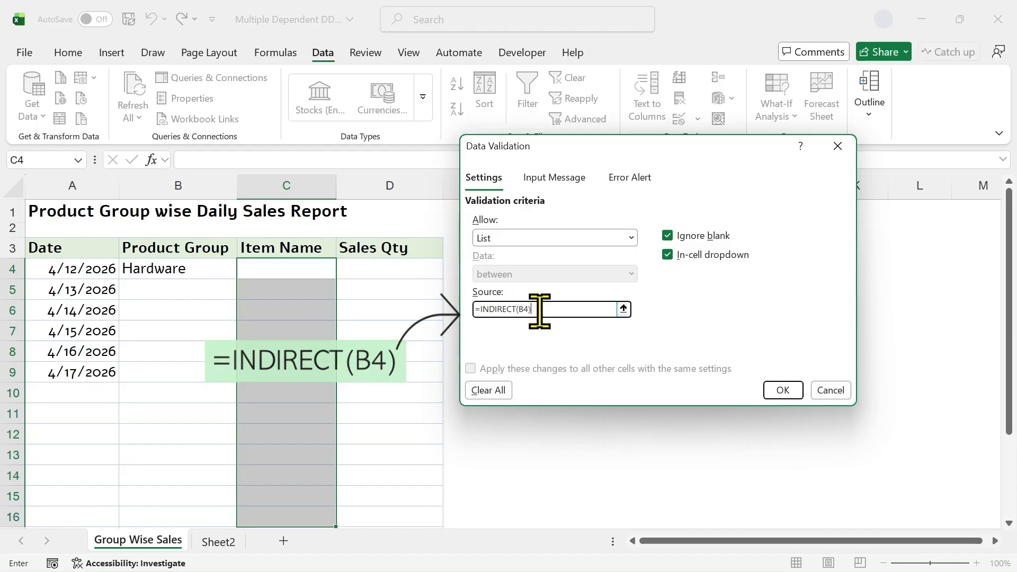
{"action": "left_click", "coordinate": [779, 391]}
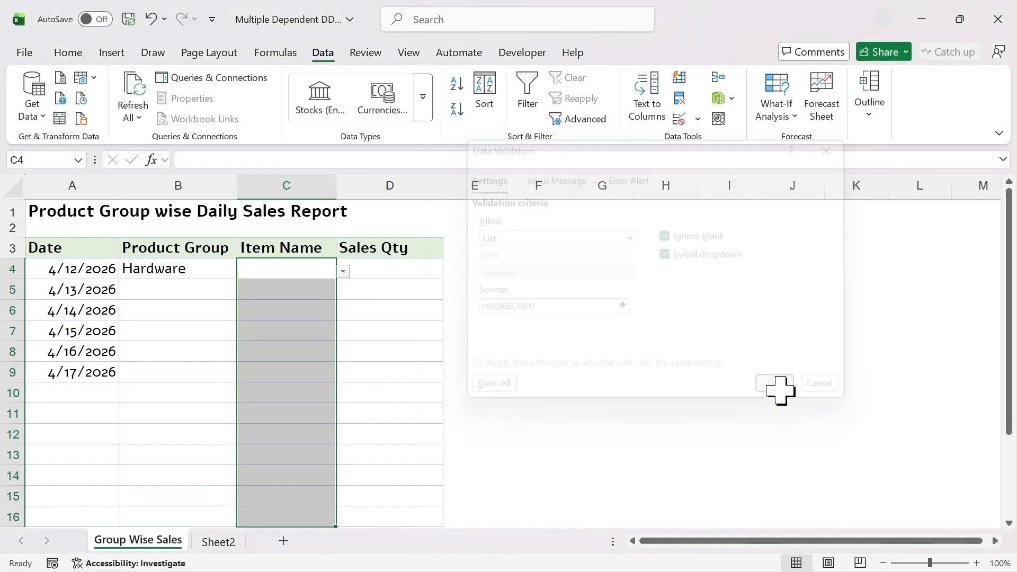
Choose Measuring Tape as the item name for the 4/12/2026 row
{"action": "left_click", "coordinate": [303, 273]}
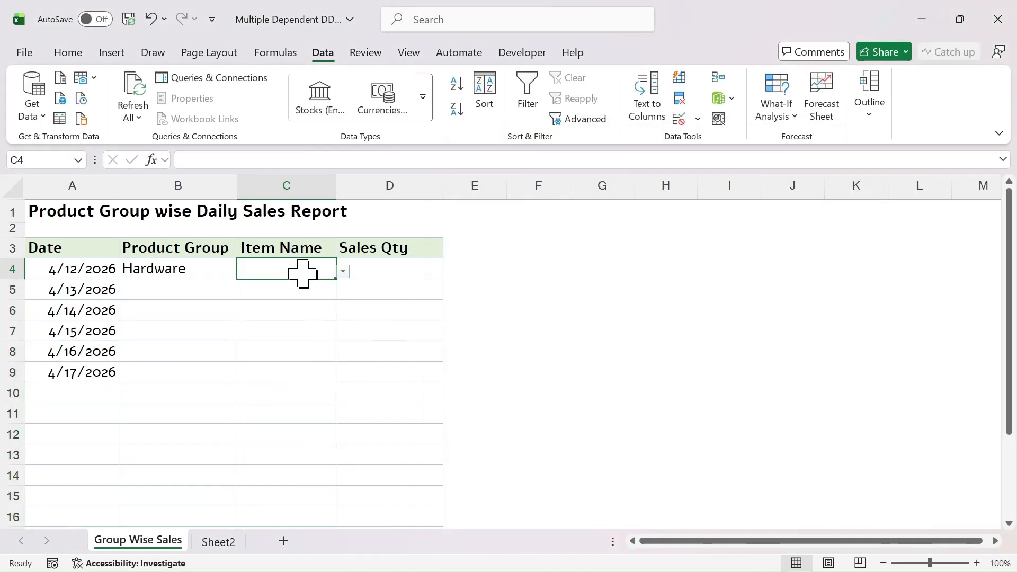
{"action": "left_click", "coordinate": [344, 271]}
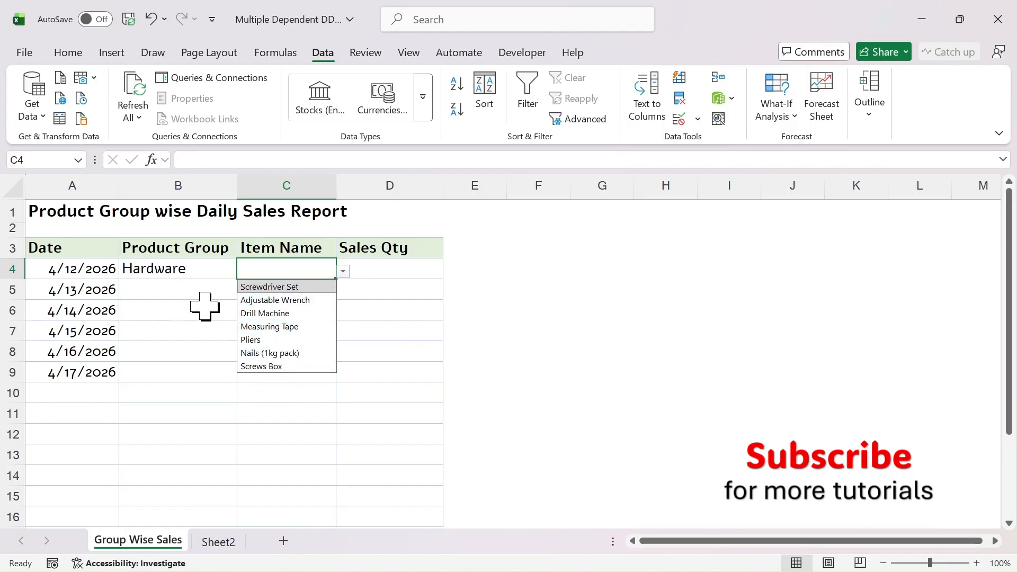
{"action": "left_click", "coordinate": [267, 327]}
Fill in the 4/13/2026 row with the Bathroom product group and the Plastic Bucket item
{"action": "left_click", "coordinate": [212, 293]}
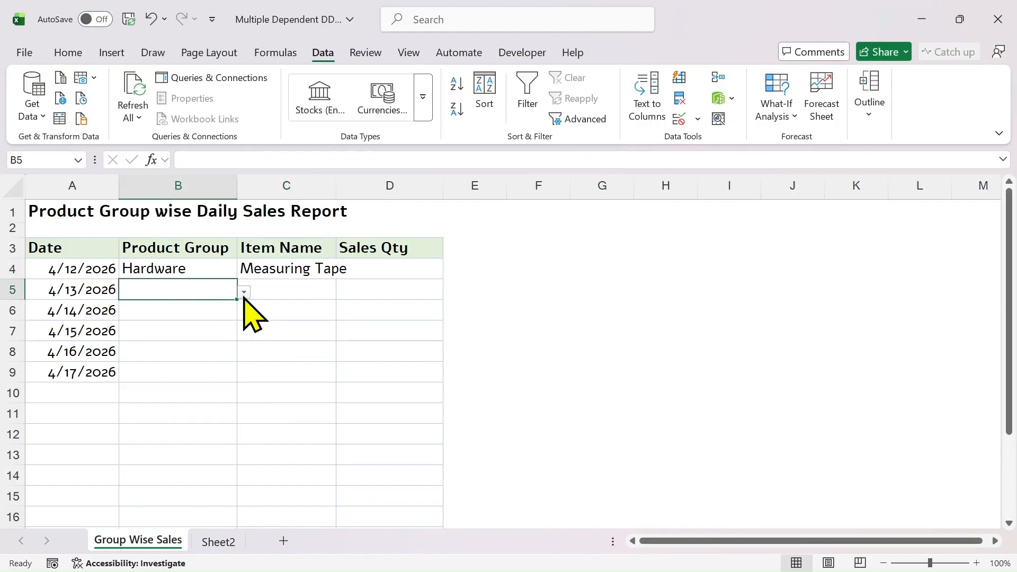
{"action": "left_click", "coordinate": [244, 293]}
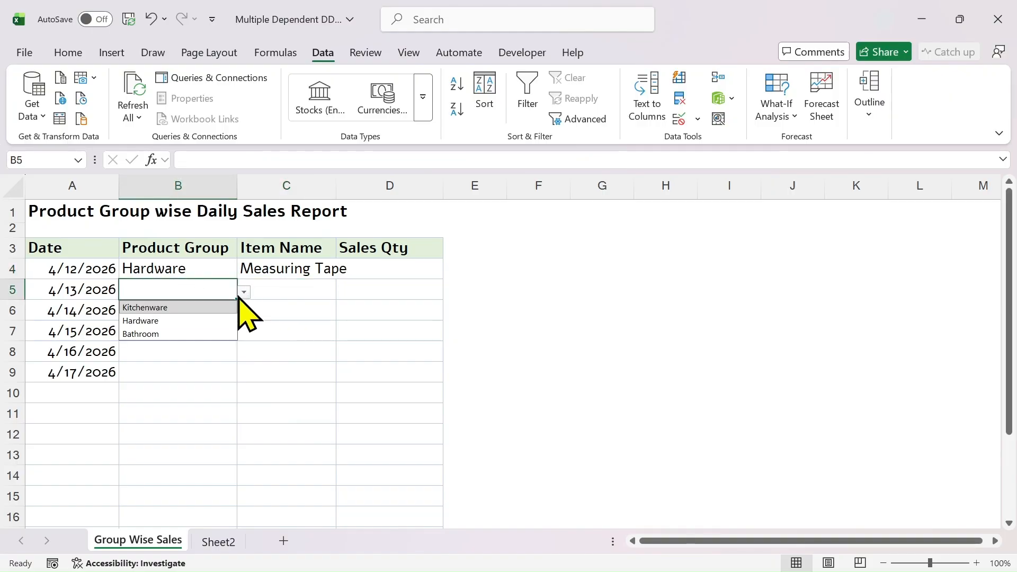
{"action": "left_click", "coordinate": [139, 334]}
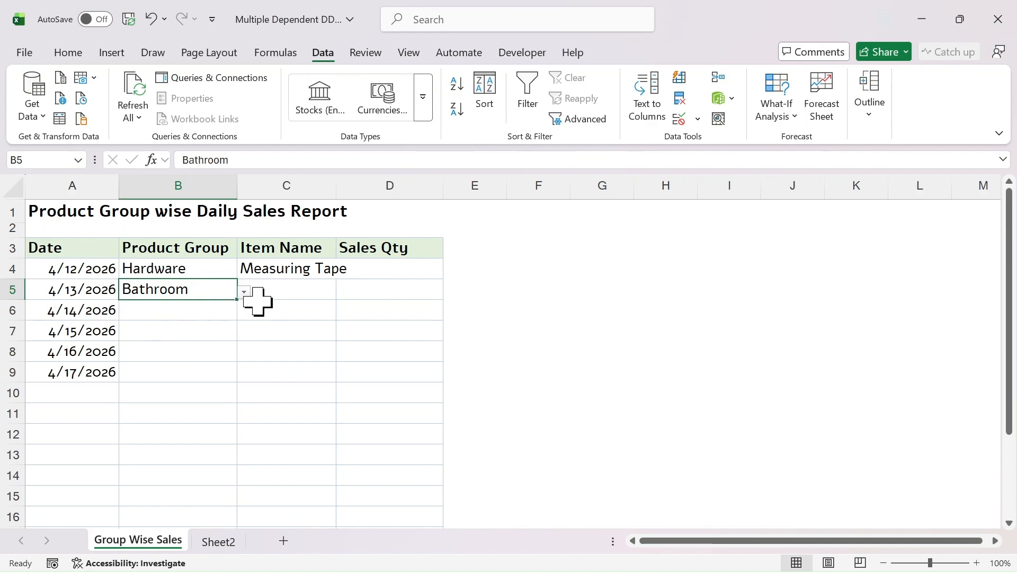
{"action": "left_click", "coordinate": [274, 291]}
{"action": "left_click", "coordinate": [344, 293]}
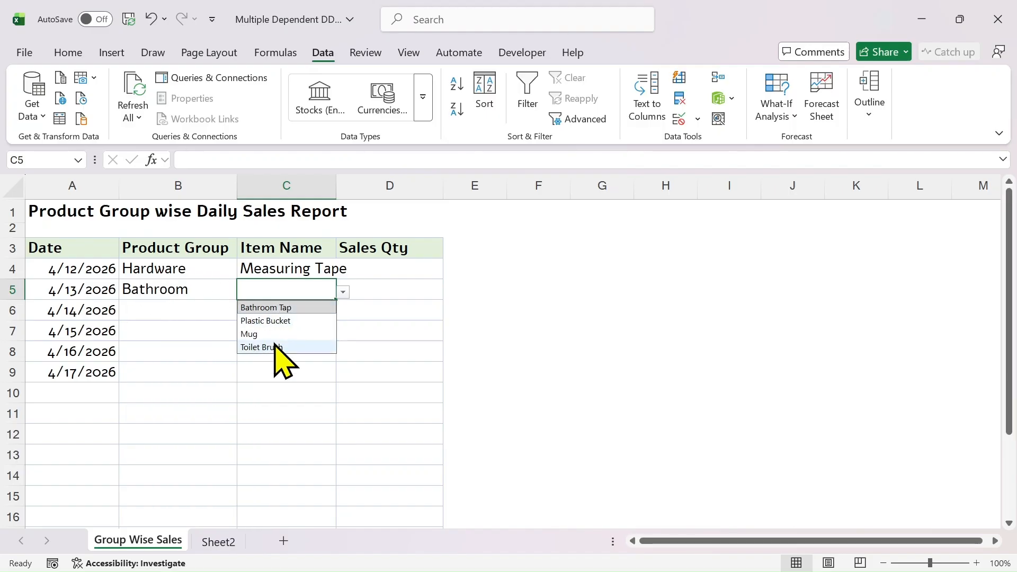
{"action": "left_click", "coordinate": [264, 320]}
Choose Kitchenware as the product group for the 4/14/2026 row and view its item options without picking one
{"action": "left_click", "coordinate": [192, 307]}
{"action": "left_click", "coordinate": [244, 313]}
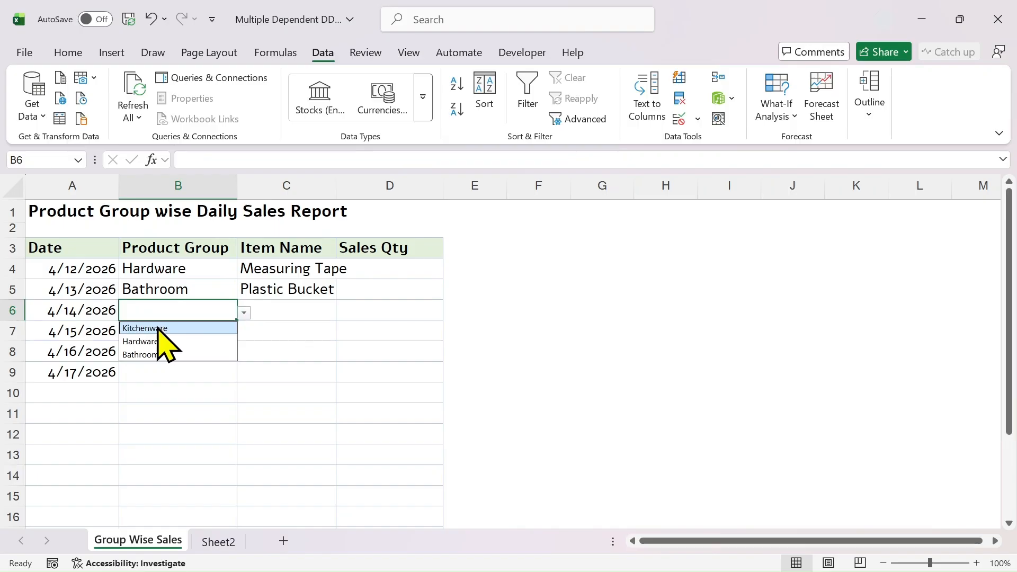
{"action": "left_click", "coordinate": [154, 327]}
{"action": "left_click", "coordinate": [293, 311]}
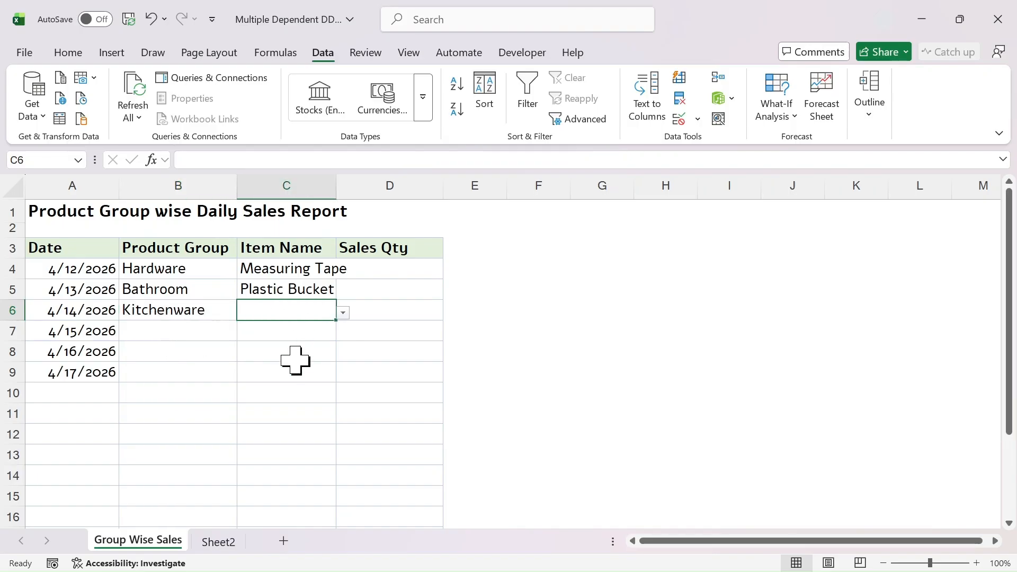
{"action": "left_click", "coordinate": [343, 313]}
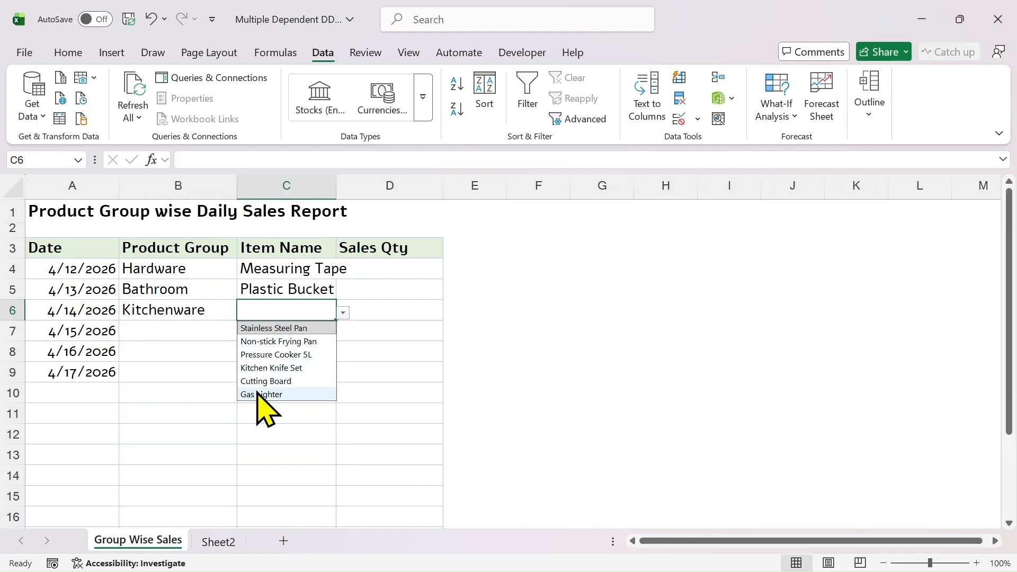
{"action": "left_click", "coordinate": [188, 393]}
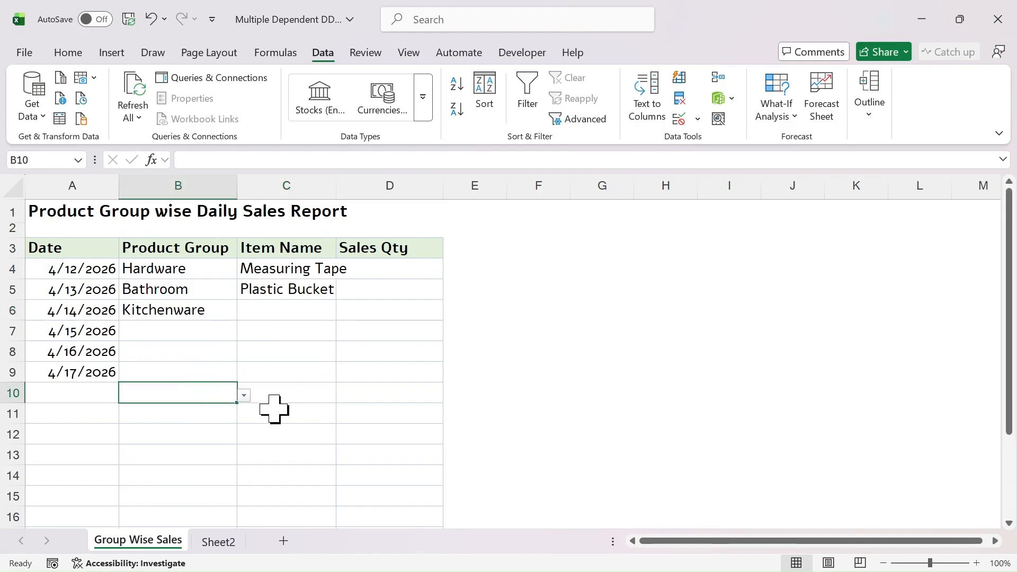